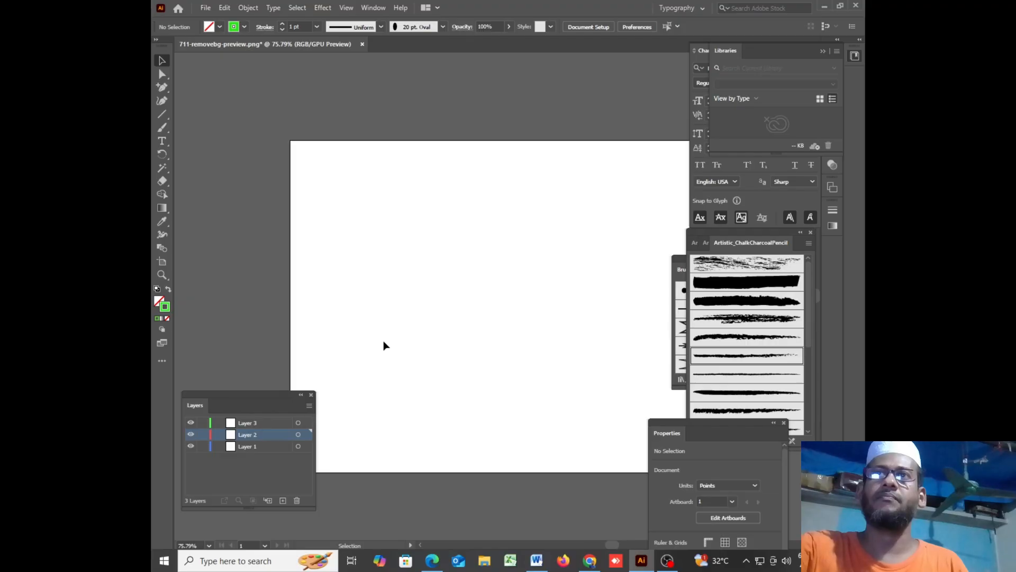
Paint a slanted straight green stroke across the upper middle of the artboard with the Paintbrush tool
click(161, 128)
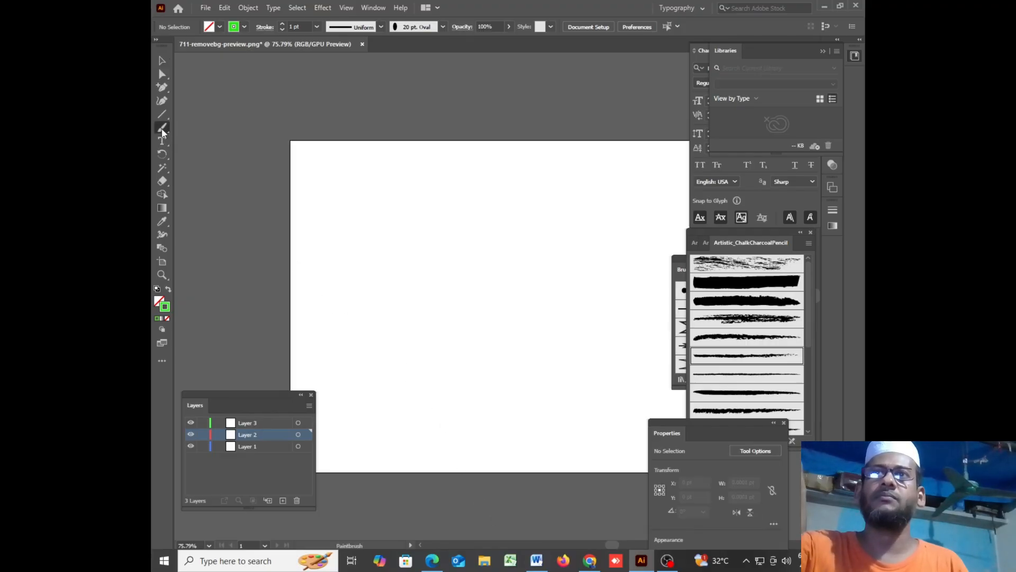
click(161, 128)
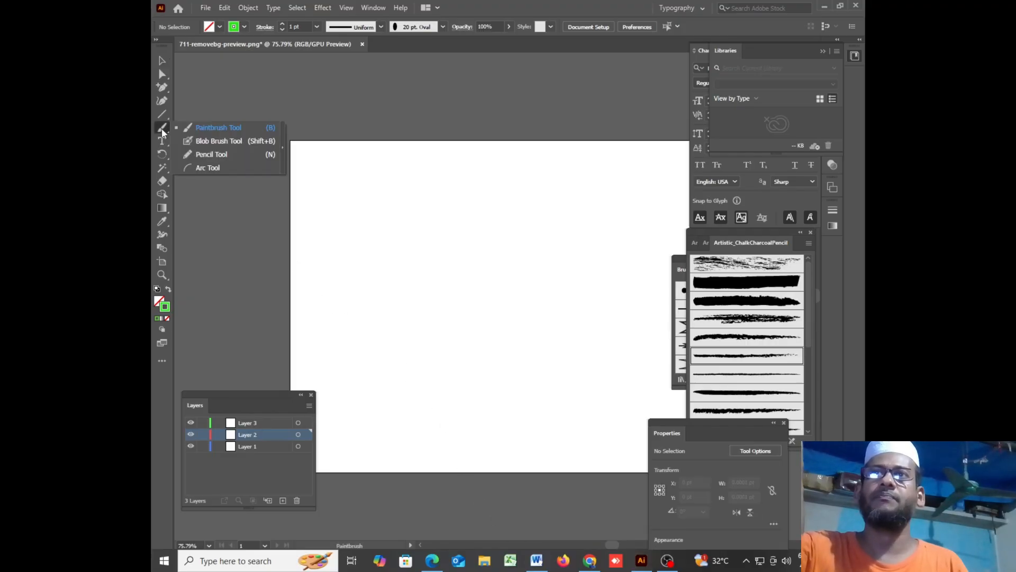
click(220, 130)
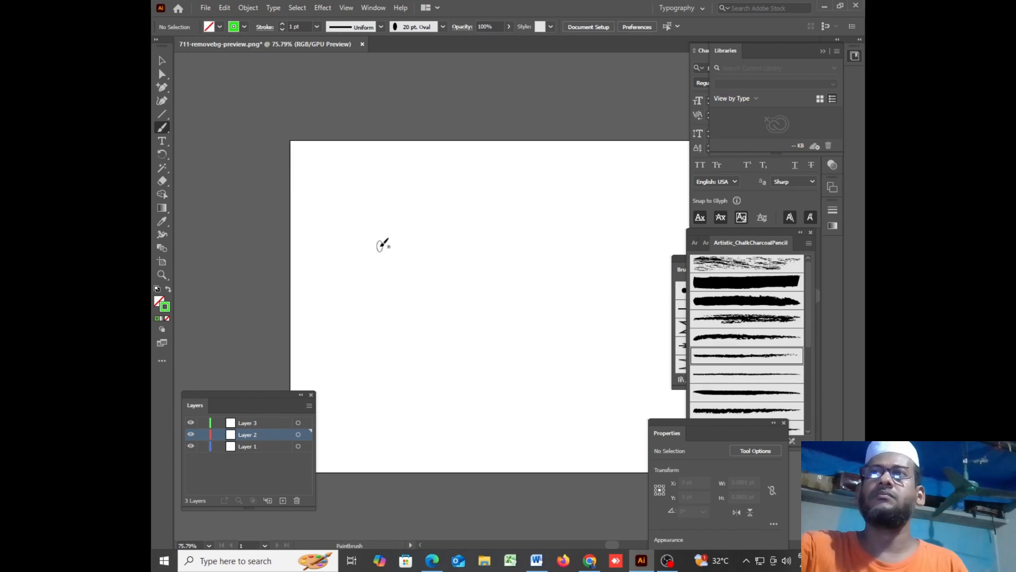
drag(379, 247, 524, 208)
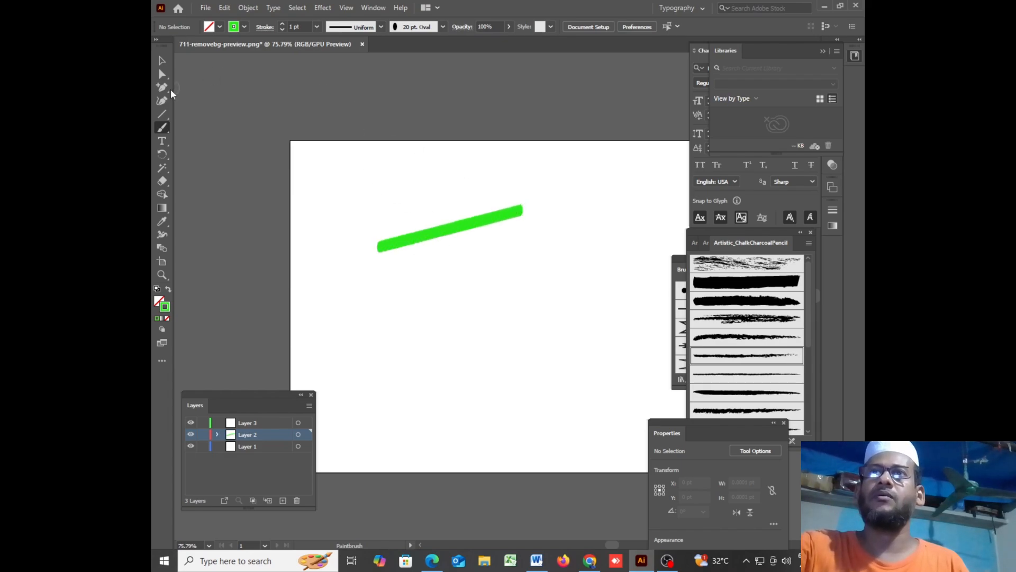
Paint a slightly curved green stroke below the first one with the Blob Brush tool
drag(161, 129, 161, 125)
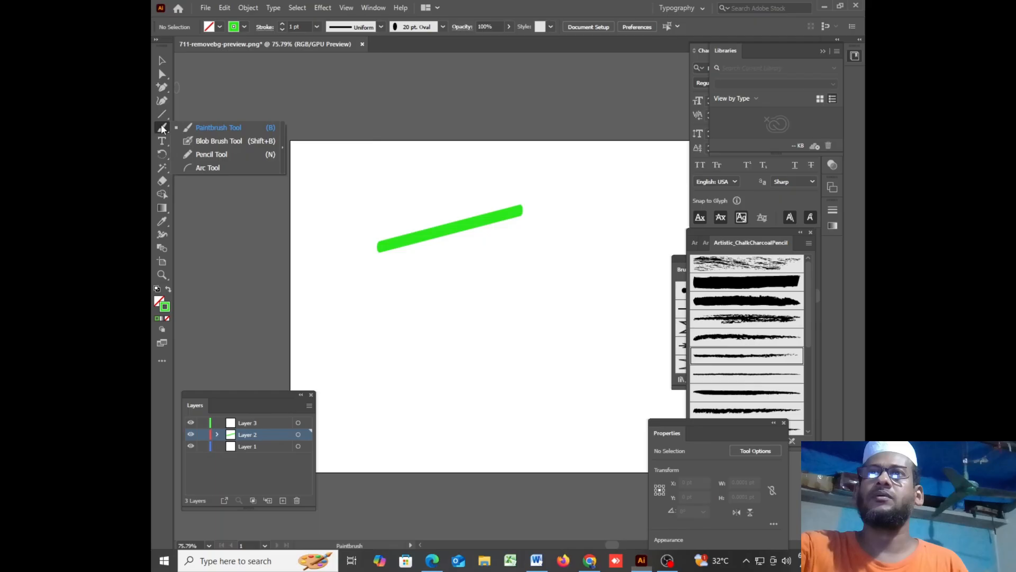
click(200, 141)
mouse_move(392, 286)
mouse_down()
mouse_move(466, 251)
mouse_move(516, 245)
mouse_up()
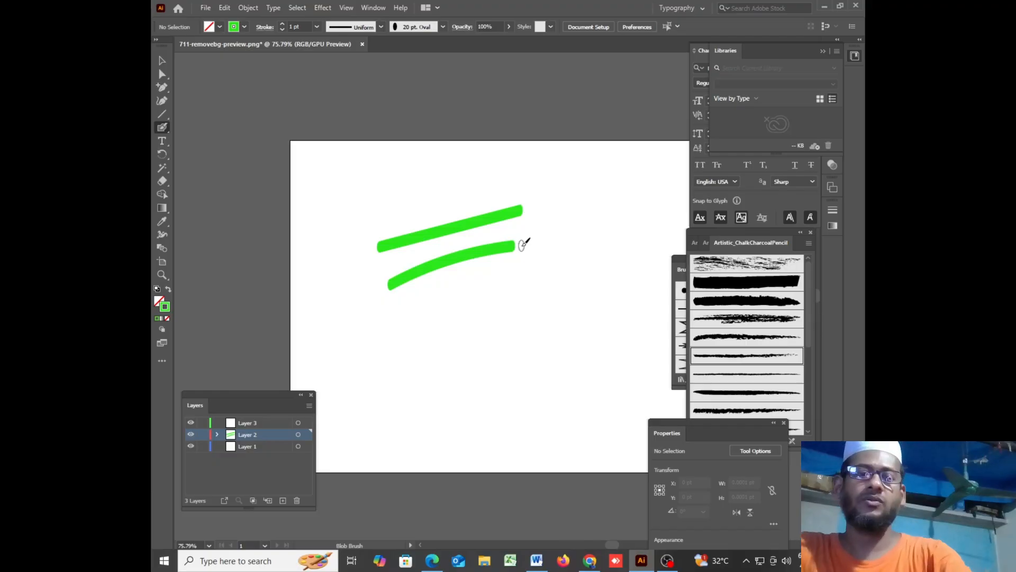
Compare the Paintbrush and Blob Brush strokes in Outline view, and return to the normal preview
key(ctrl+y)
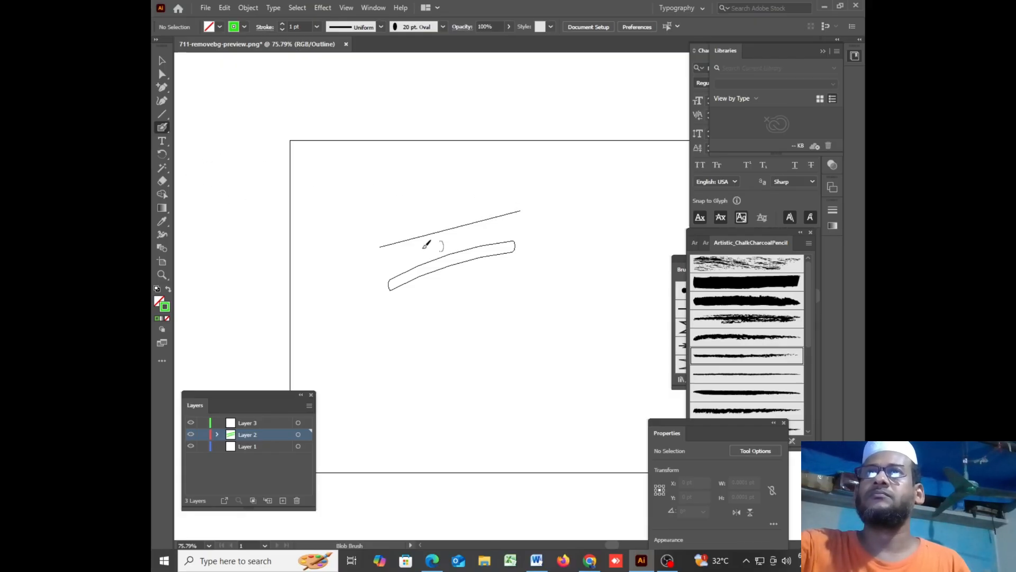
click(165, 131)
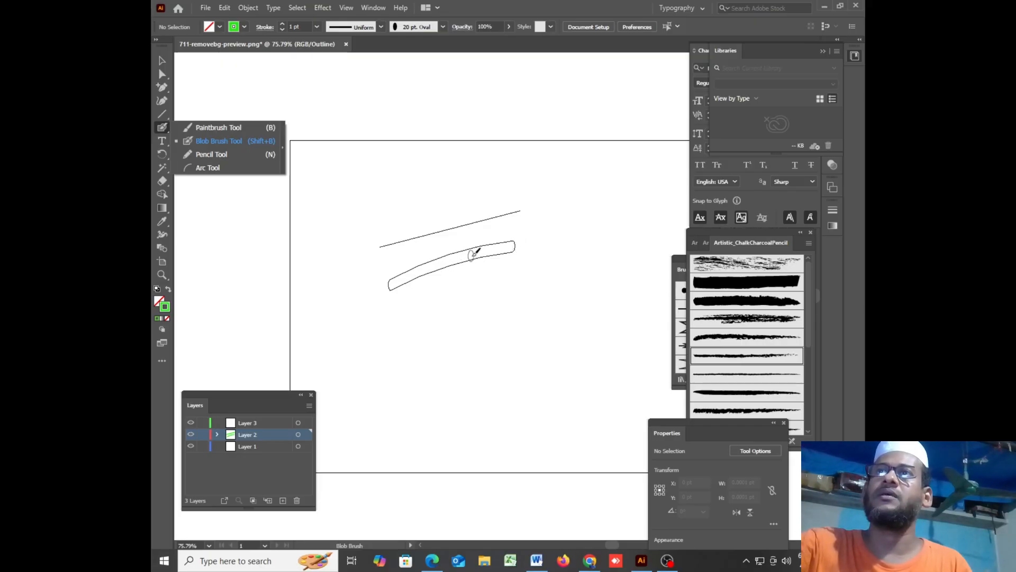
click(454, 199)
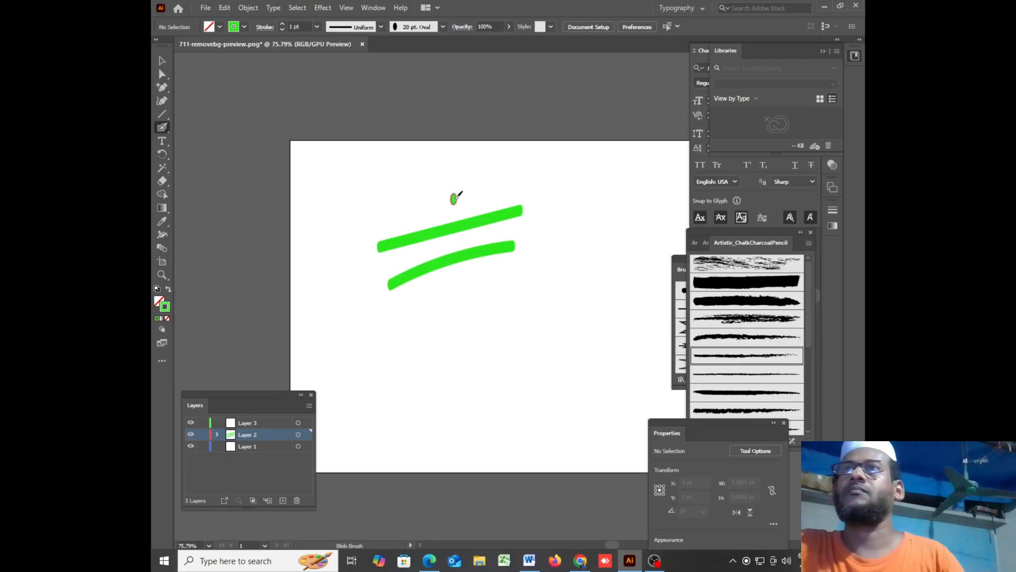
key(ctrl+y)
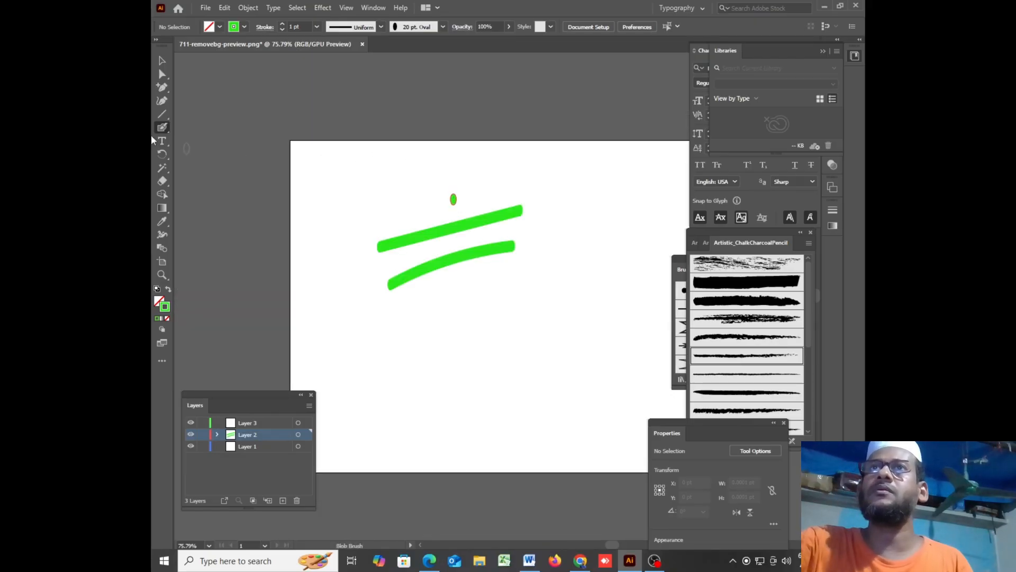
Select all the test strokes on the artboard and delete them
click(162, 61)
drag(376, 164, 532, 318)
key(Delete)
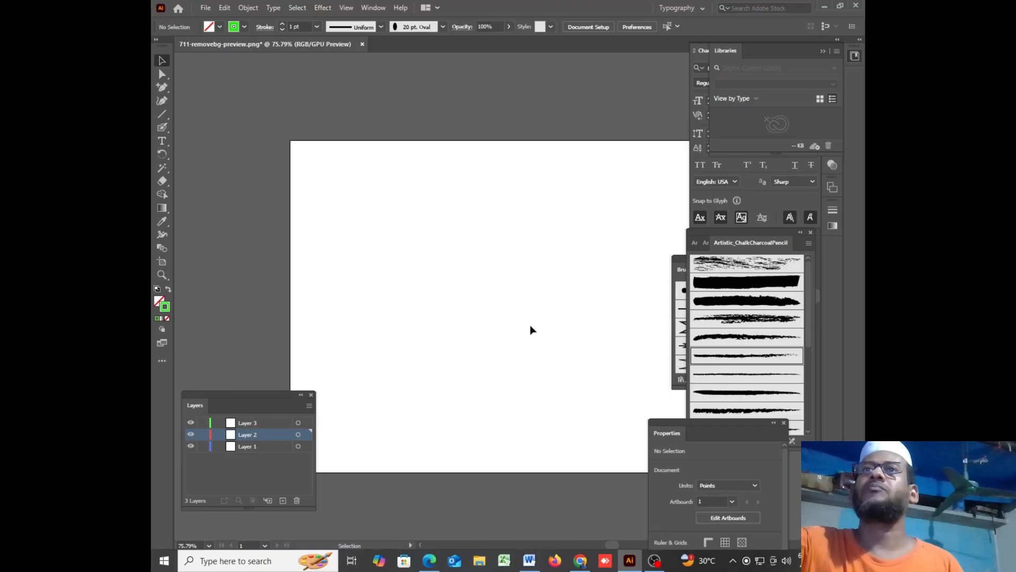
Paint a fish outline with the Paintbrush tool: curved back, notched mouth, belly and a forked tail closed at its end
click(160, 129)
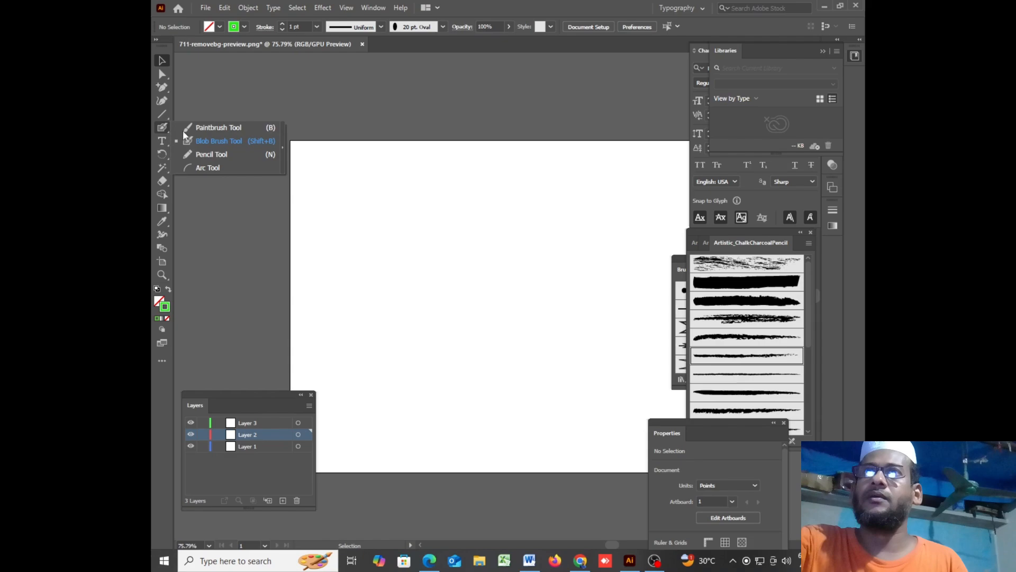
click(212, 128)
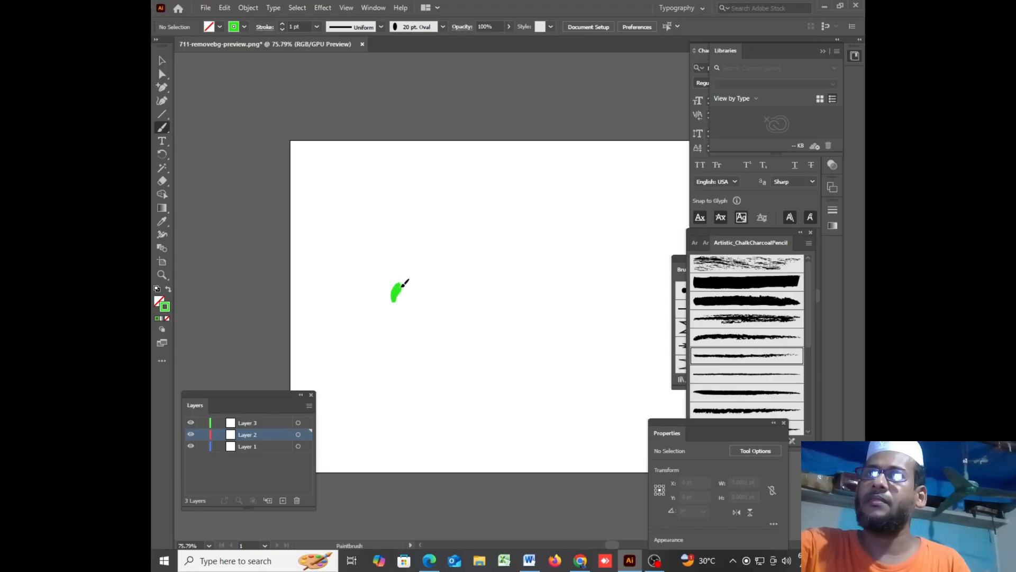
mouse_move(401, 286)
mouse_down()
mouse_move(456, 260)
mouse_move(511, 264)
mouse_move(579, 315)
mouse_move(627, 237)
mouse_up()
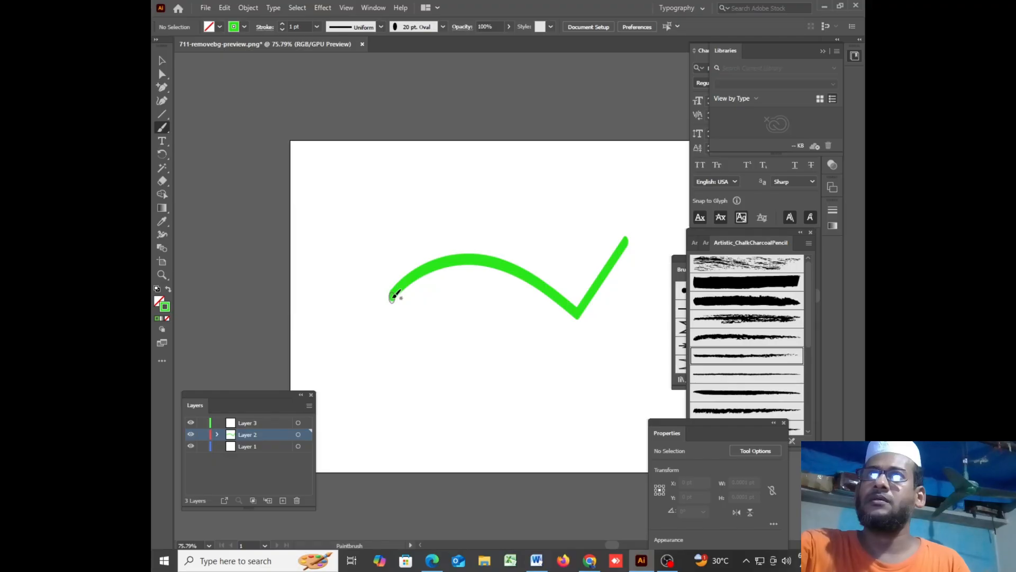
mouse_move(398, 297)
mouse_down()
mouse_move(399, 322)
mouse_move(425, 339)
mouse_move(471, 350)
mouse_move(526, 352)
mouse_move(584, 326)
mouse_move(652, 371)
mouse_up()
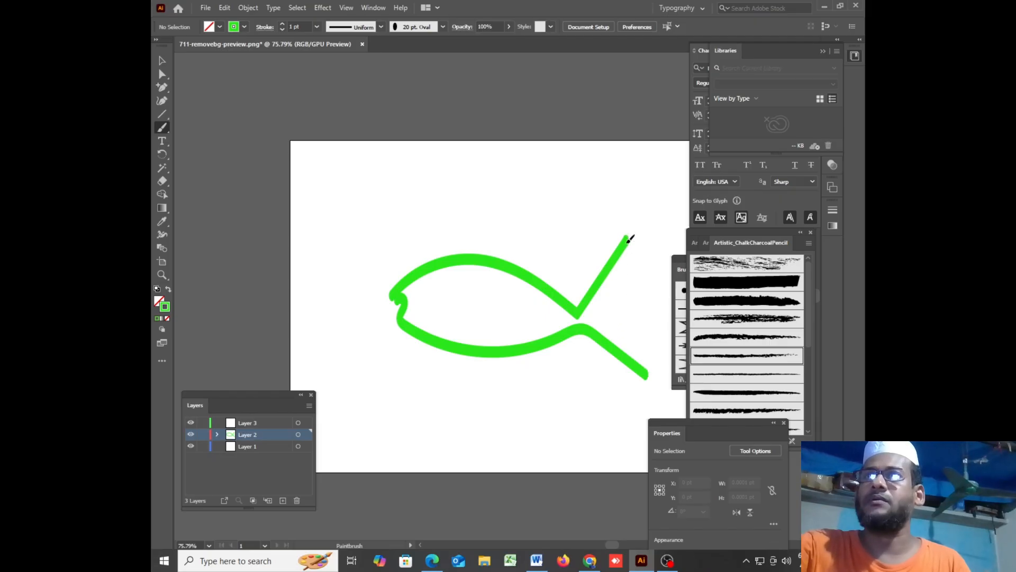
mouse_move(628, 238)
mouse_down()
mouse_move(617, 312)
mouse_move(647, 376)
mouse_up()
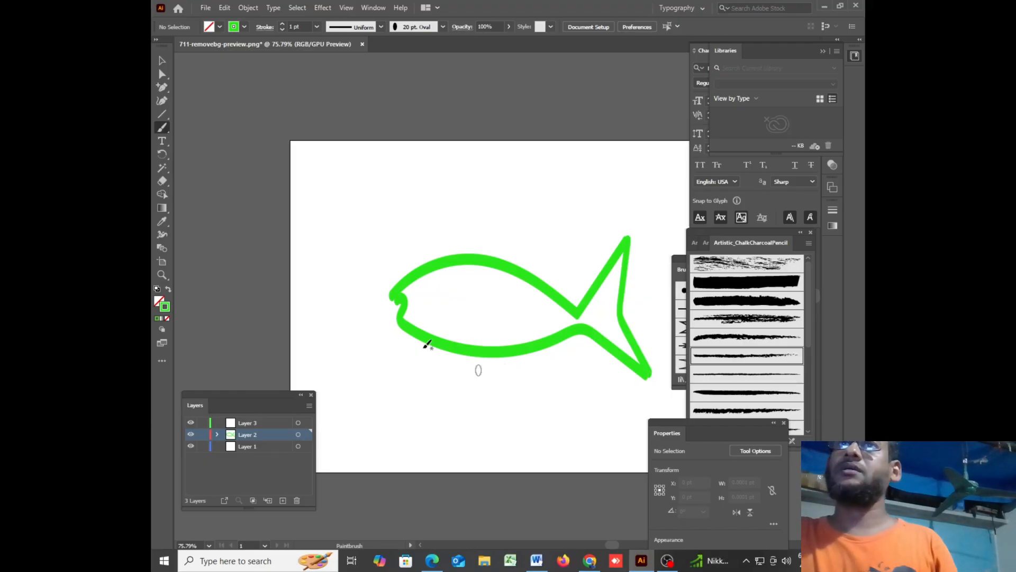
Select the whole painted fish outline and delete it
key(v)
drag(392, 220, 644, 420)
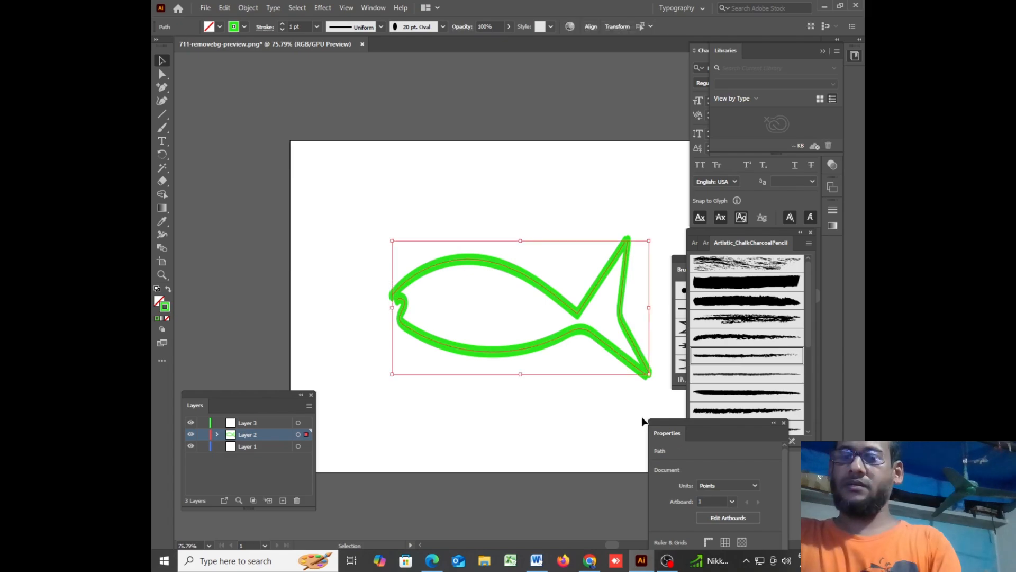
key(Delete)
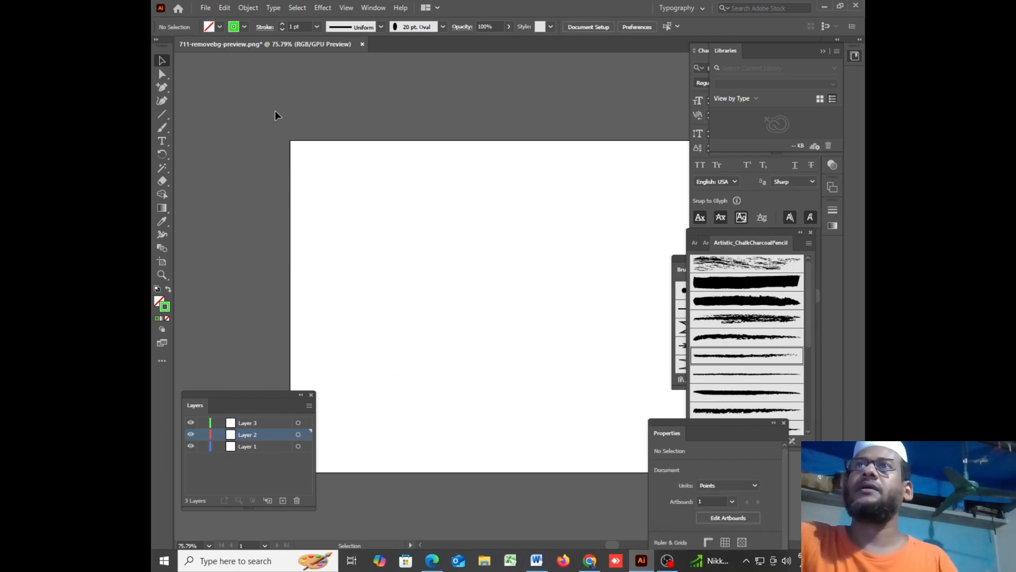
click(373, 9)
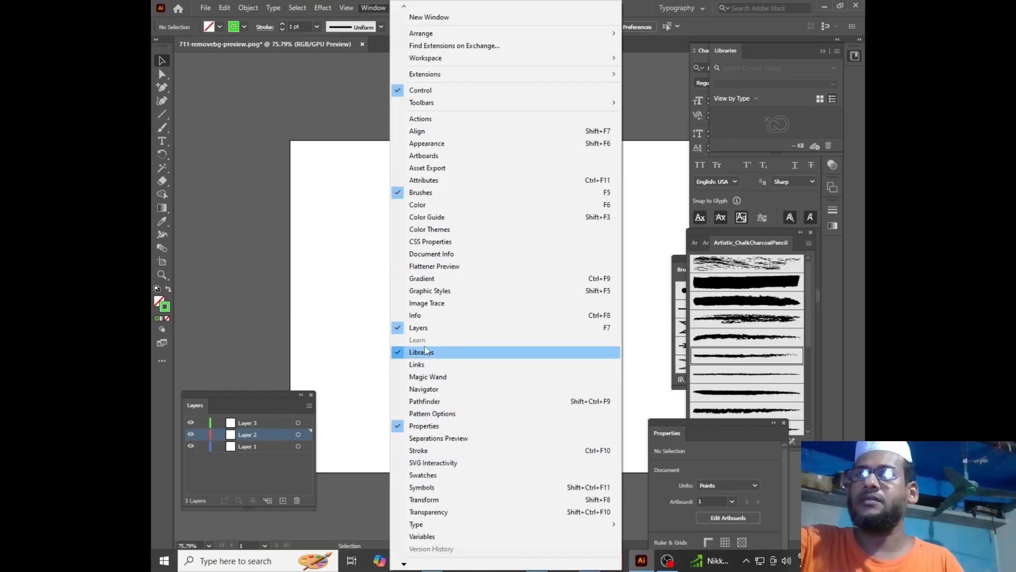
click(334, 325)
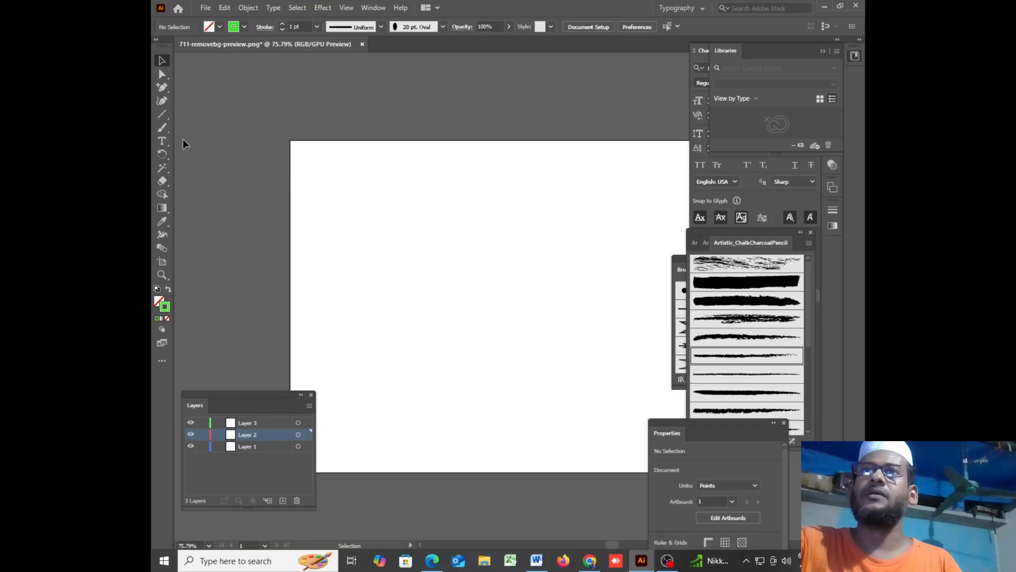
Paint a green fish outline on Layer 2 with the Paintbrush tool, covering the back, belly and closed tail fin
click(162, 128)
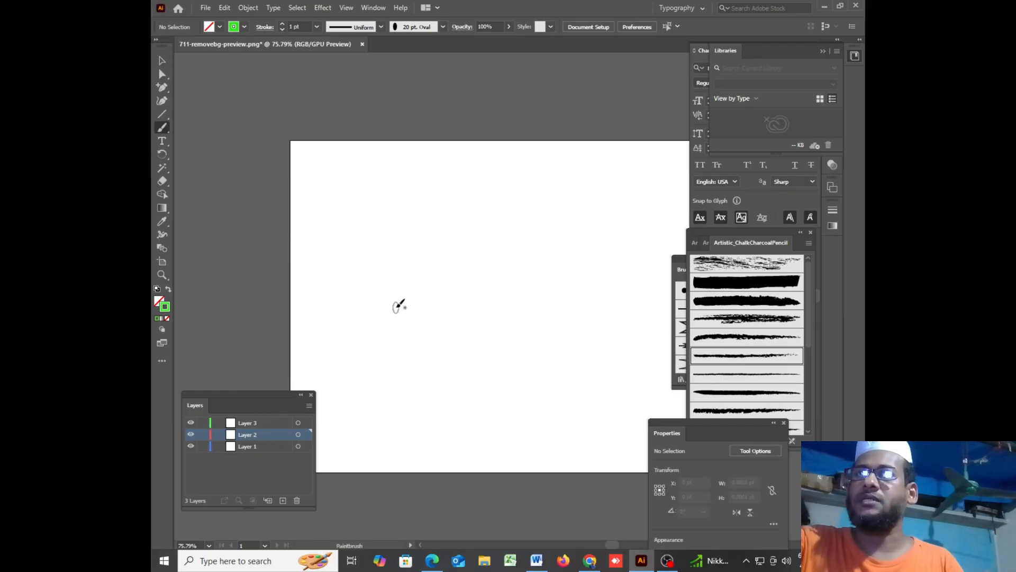
mouse_move(377, 310)
mouse_down()
mouse_move(432, 260)
mouse_move(502, 261)
mouse_move(570, 307)
mouse_move(593, 302)
mouse_move(612, 269)
mouse_up()
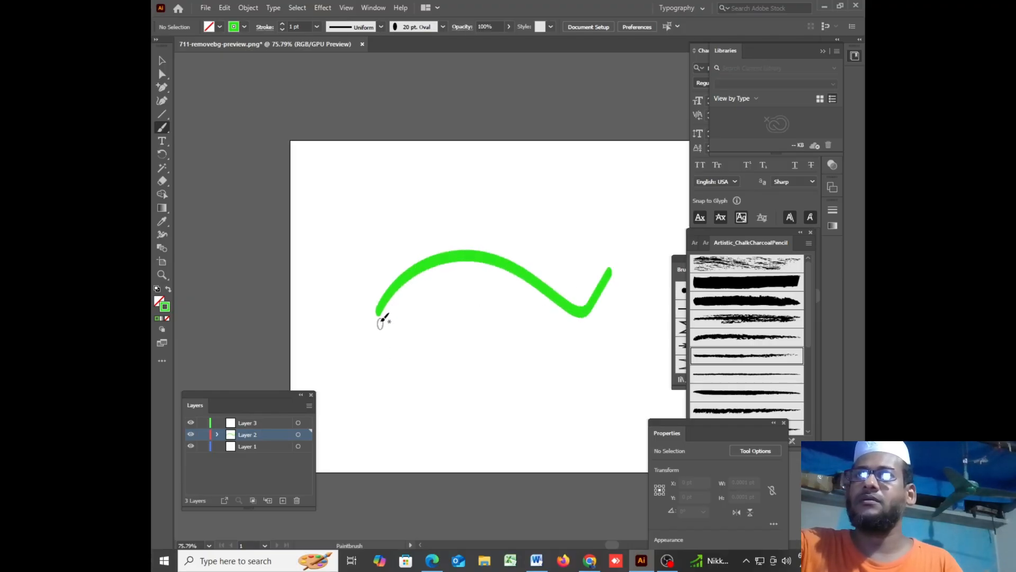
mouse_move(381, 318)
mouse_down()
mouse_move(463, 362)
mouse_move(512, 364)
mouse_move(578, 336)
mouse_move(631, 364)
mouse_up()
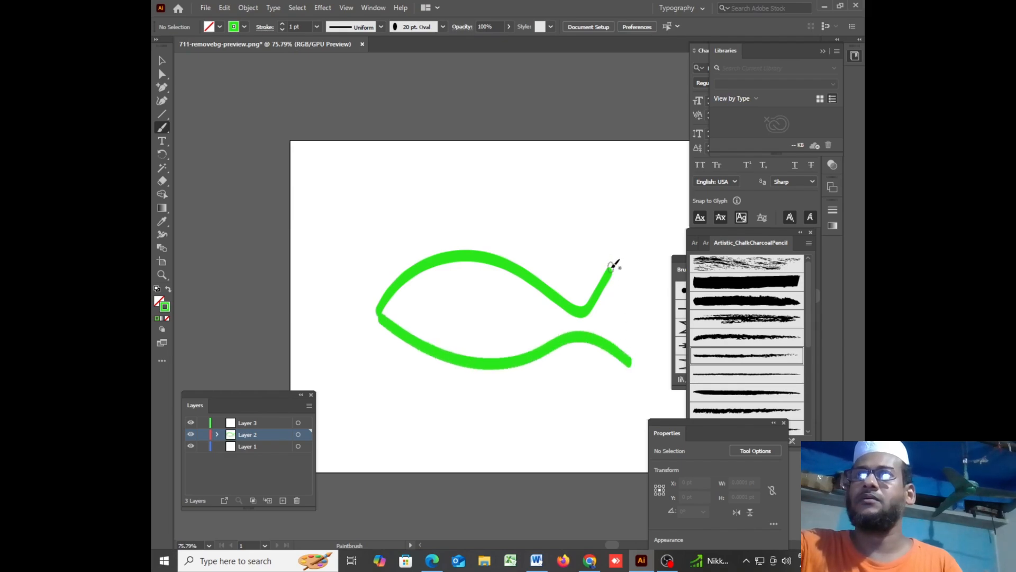
mouse_move(613, 270)
mouse_down()
mouse_move(616, 332)
mouse_move(638, 358)
mouse_move(636, 375)
mouse_up()
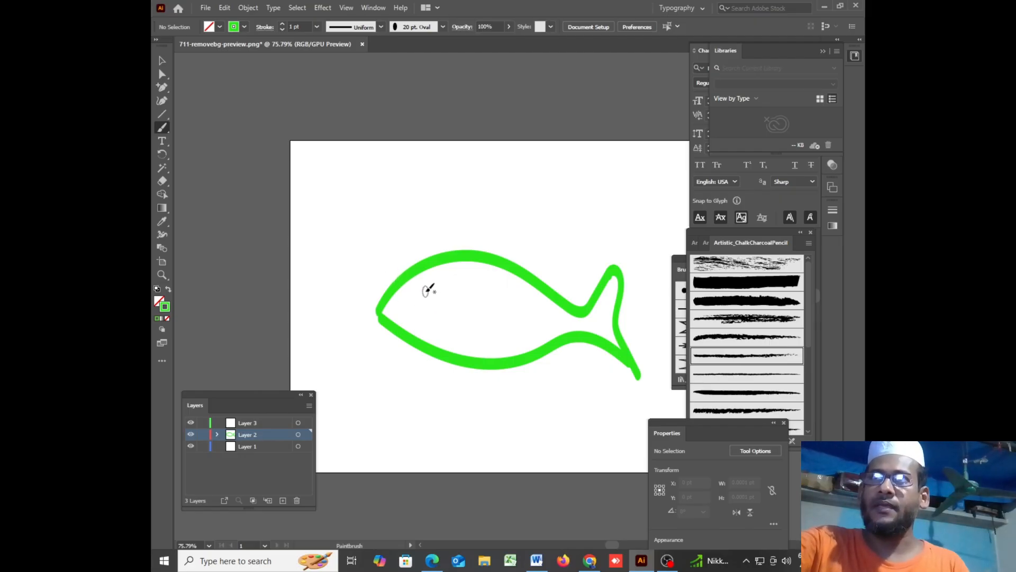
Paint a round eye in the fish's head and add a small pupil dot inside it
mouse_move(415, 286)
mouse_down()
mouse_move(431, 321)
mouse_move(440, 308)
mouse_move(420, 287)
mouse_up()
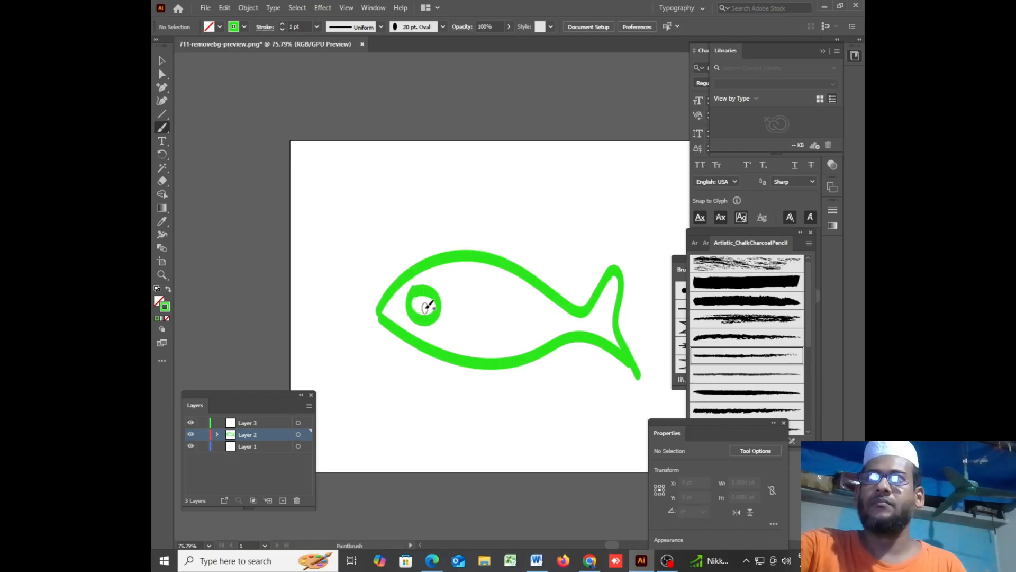
right_click(425, 304)
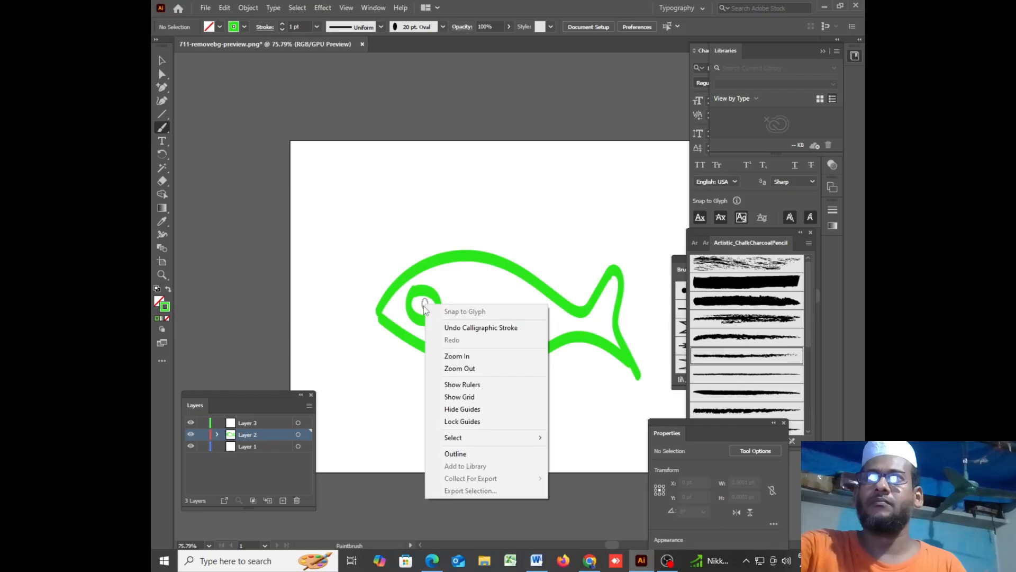
click(401, 227)
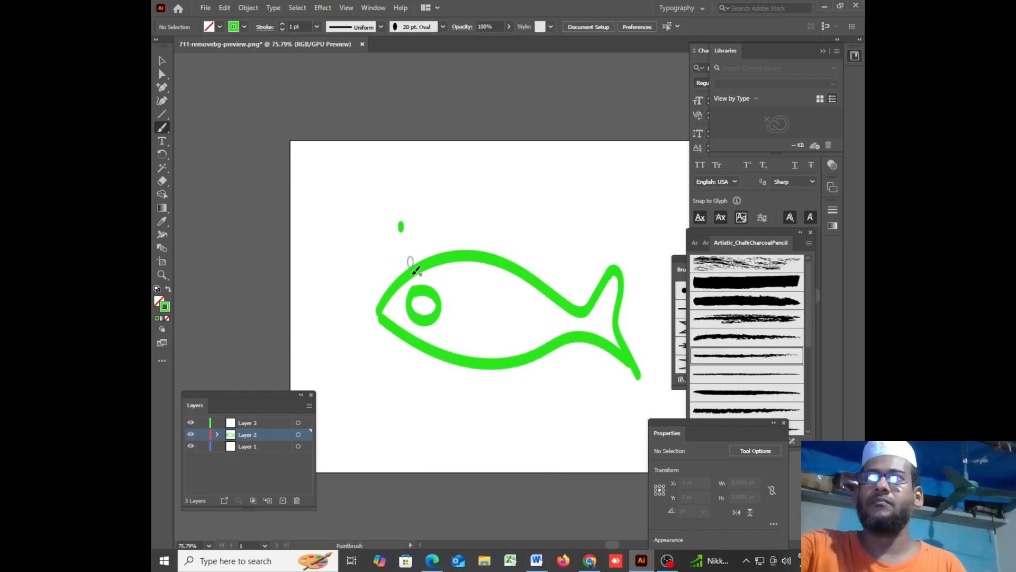
click(426, 305)
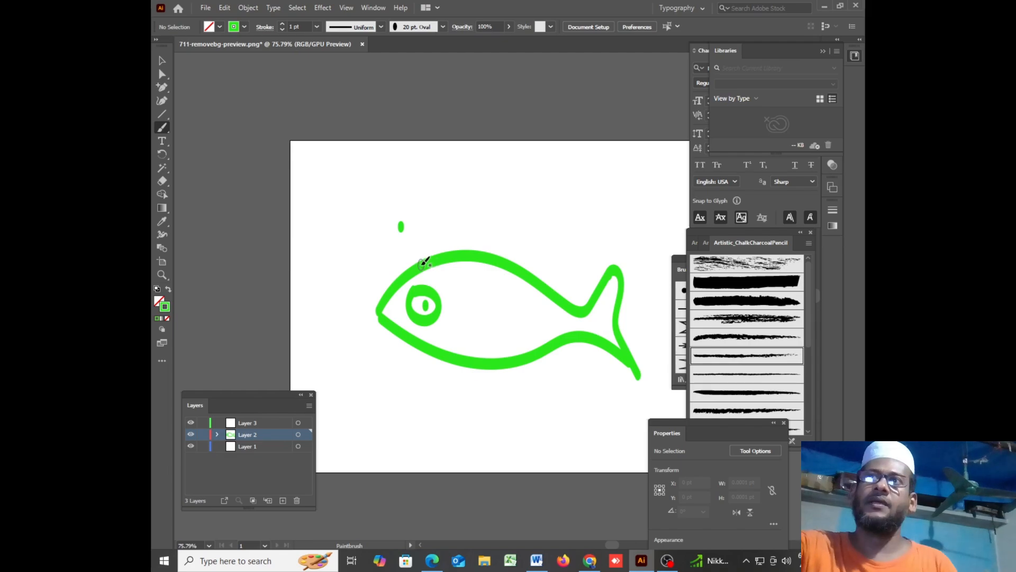
Paint the fish's dorsal fin, curved gill line and belly fin, and close off the body where it meets the tail
drag(422, 263, 428, 247)
mouse_move(449, 226)
mouse_down()
mouse_move(543, 245)
mouse_move(520, 268)
mouse_up()
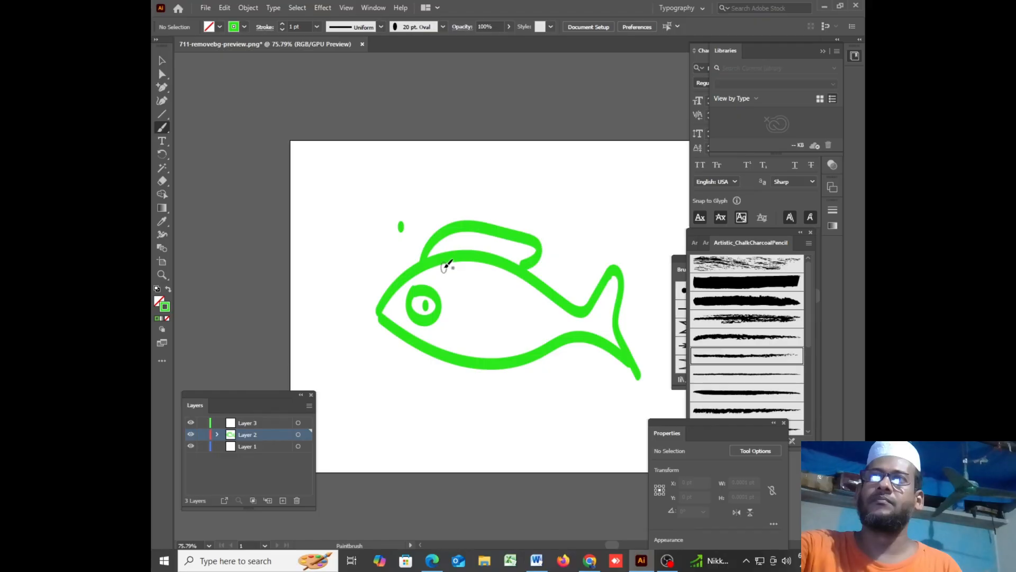
mouse_move(444, 265)
mouse_down()
mouse_move(464, 321)
mouse_move(445, 354)
mouse_move(474, 386)
mouse_move(546, 385)
mouse_move(539, 359)
mouse_up()
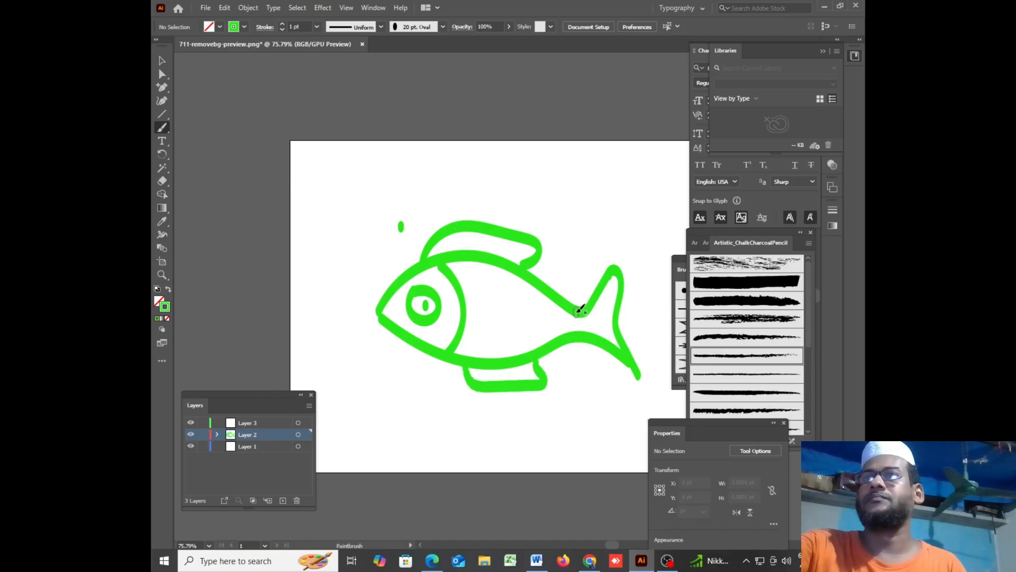
drag(576, 315, 584, 323)
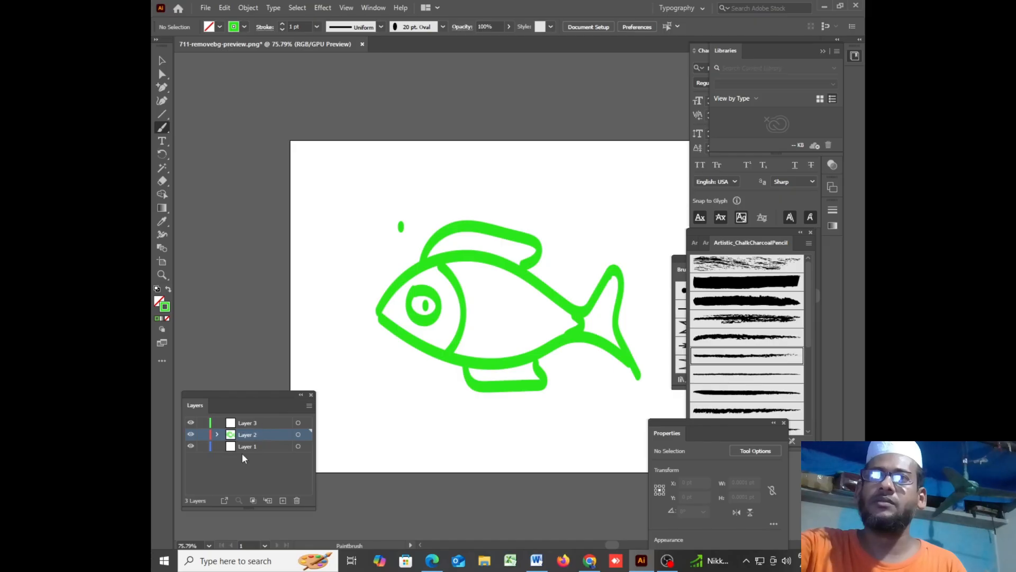
Make Layer 3 the active layer and switch to the Blob Brush tool
click(241, 424)
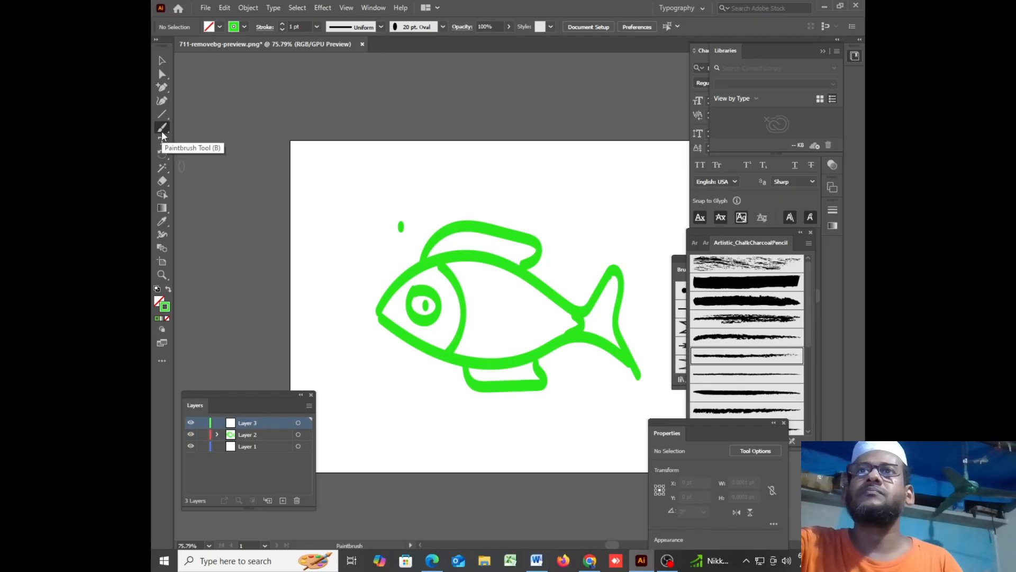
drag(161, 131, 212, 138)
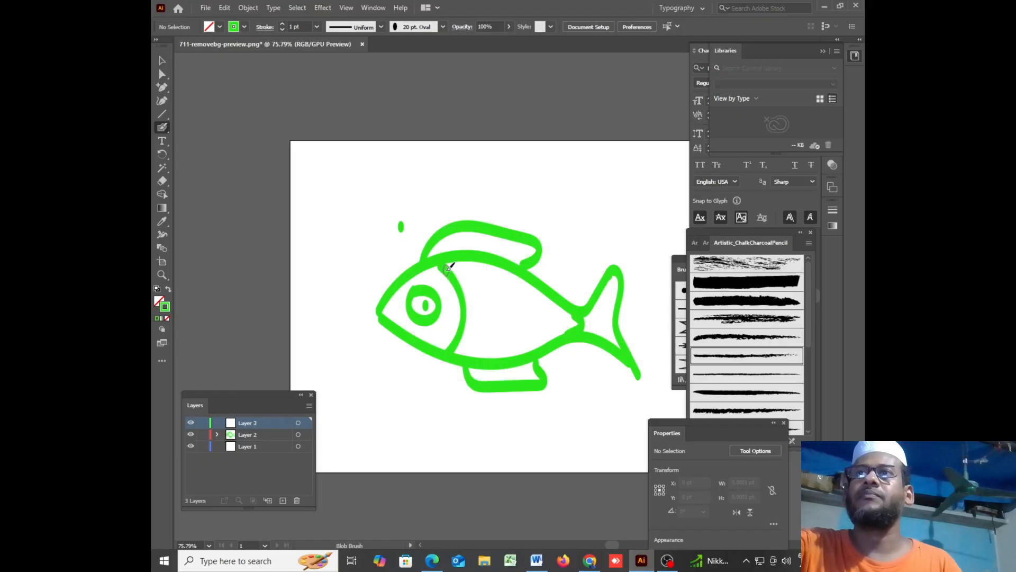
Try painting two Blob Brush strokes along the inside of the fish's back, and undo both
drag(451, 268, 529, 299)
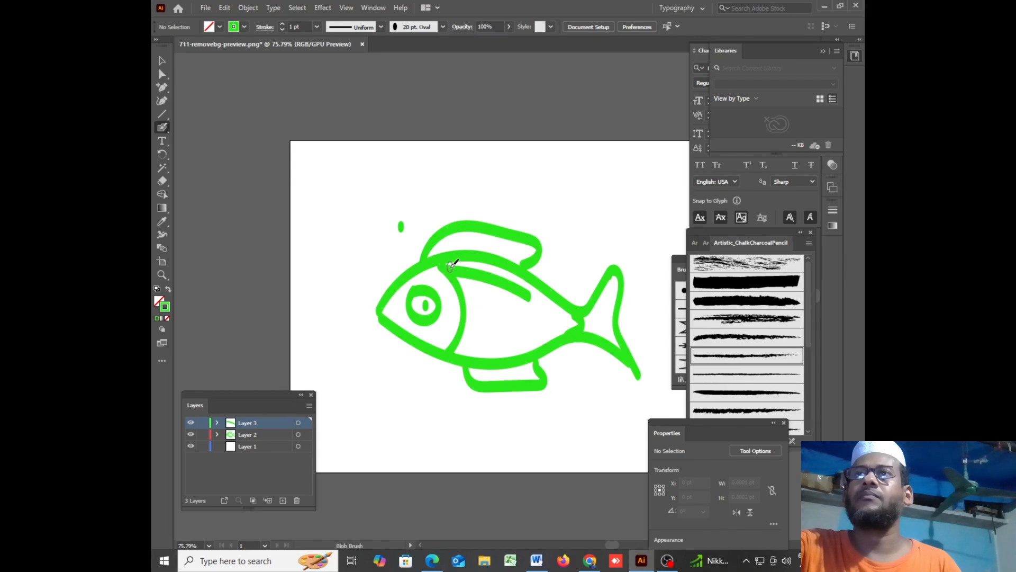
mouse_move(453, 262)
mouse_down()
mouse_move(508, 267)
mouse_move(560, 306)
mouse_up()
key(ctrl+z)
key(ctrl+z)
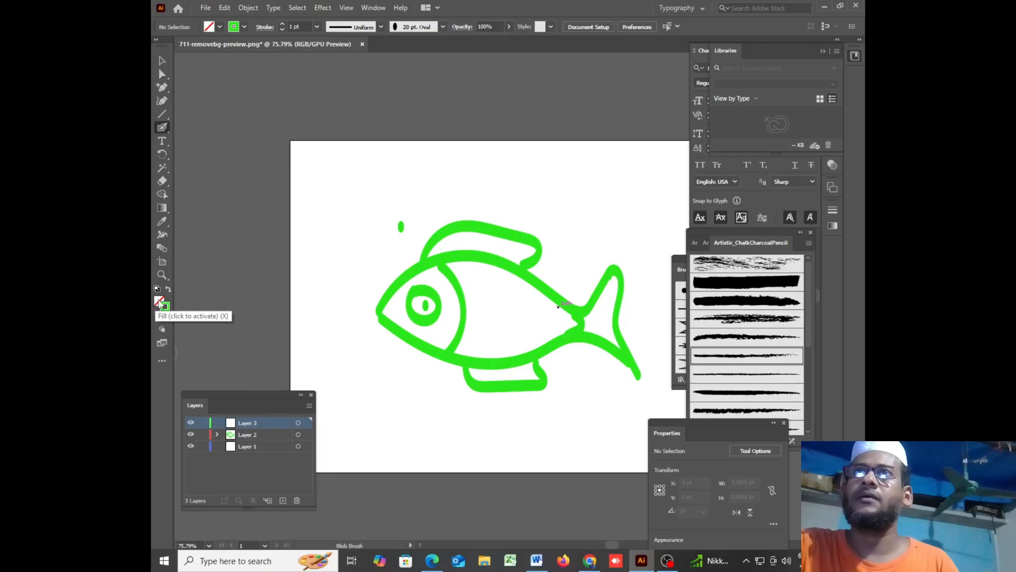
Set the stroke colour to bright green 21F40B
click(244, 26)
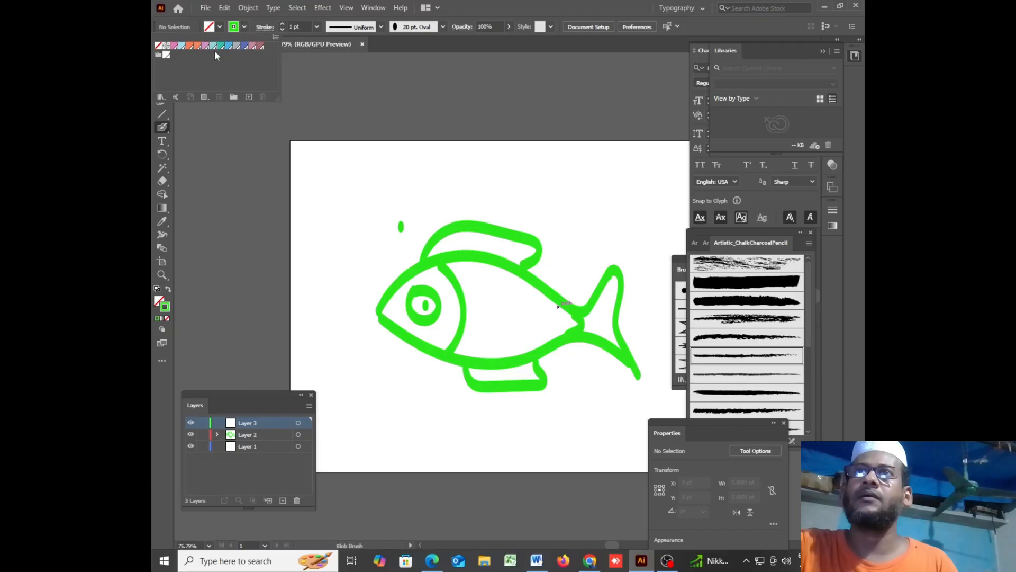
click(237, 27)
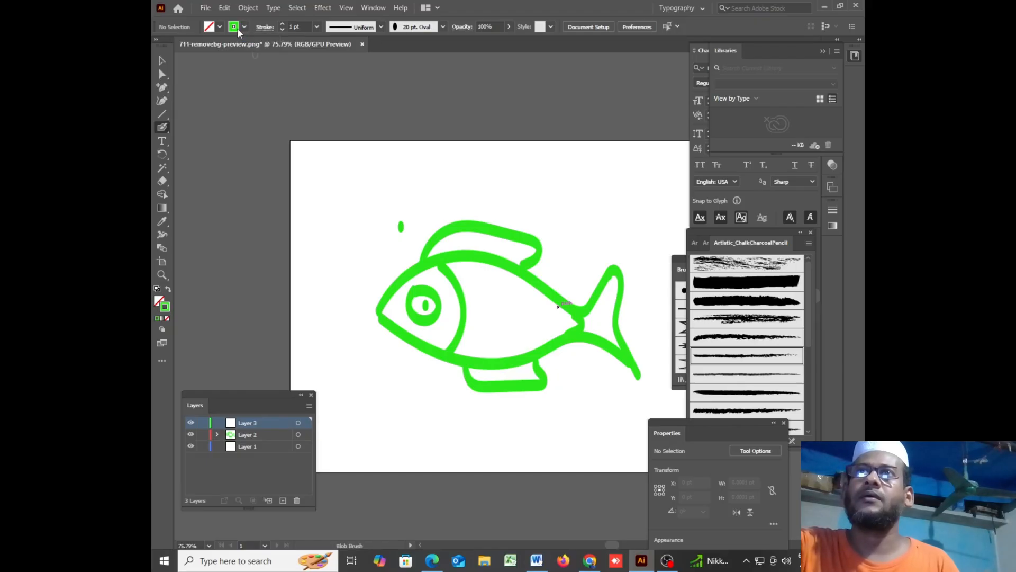
click(238, 28)
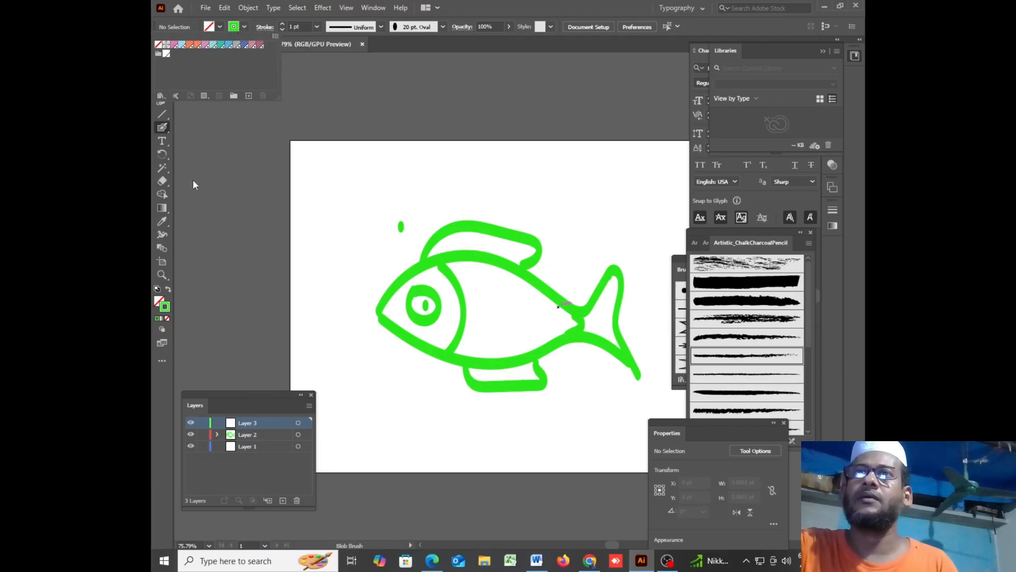
double_click(169, 307)
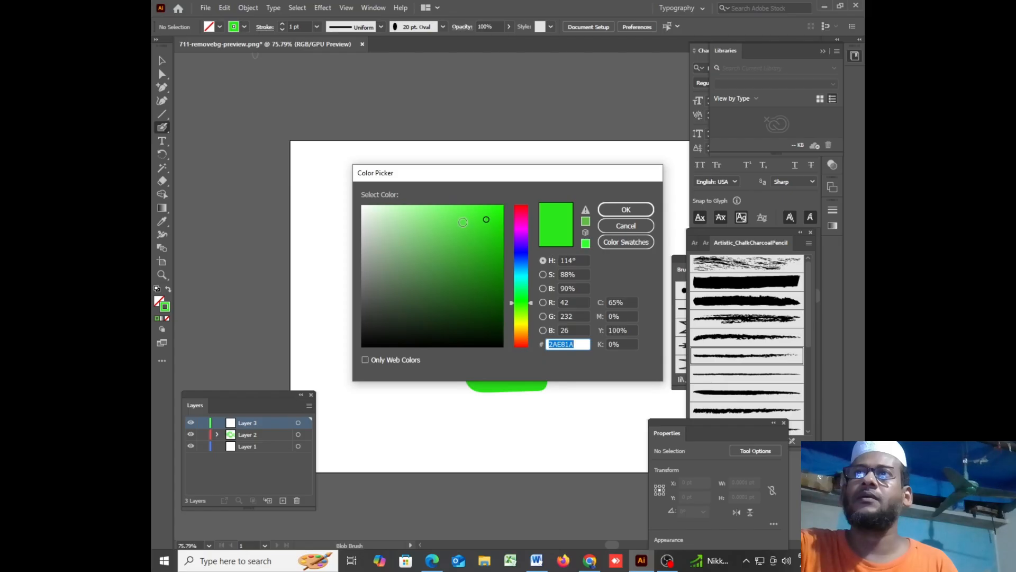
click(462, 224)
click(488, 212)
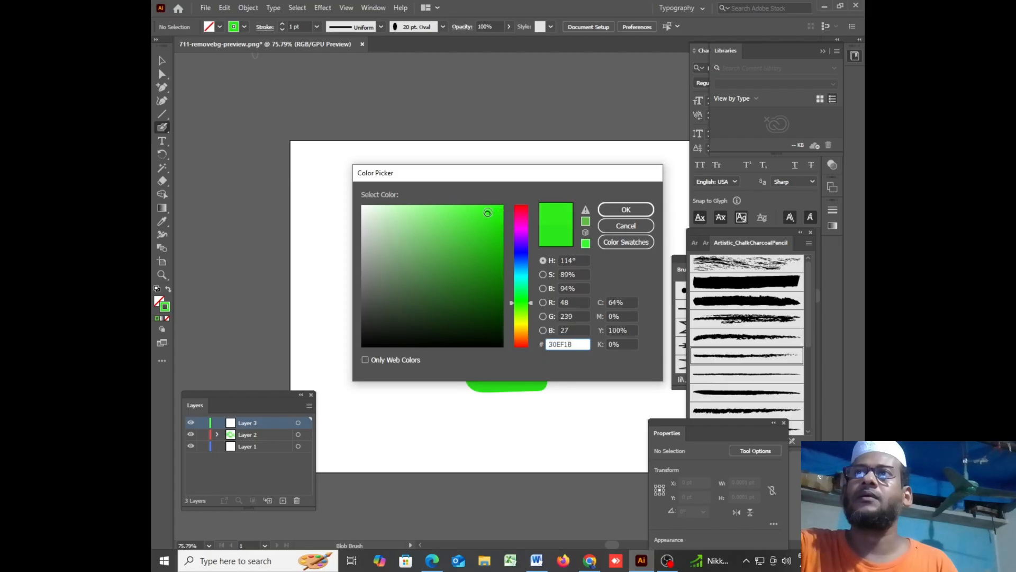
click(624, 209)
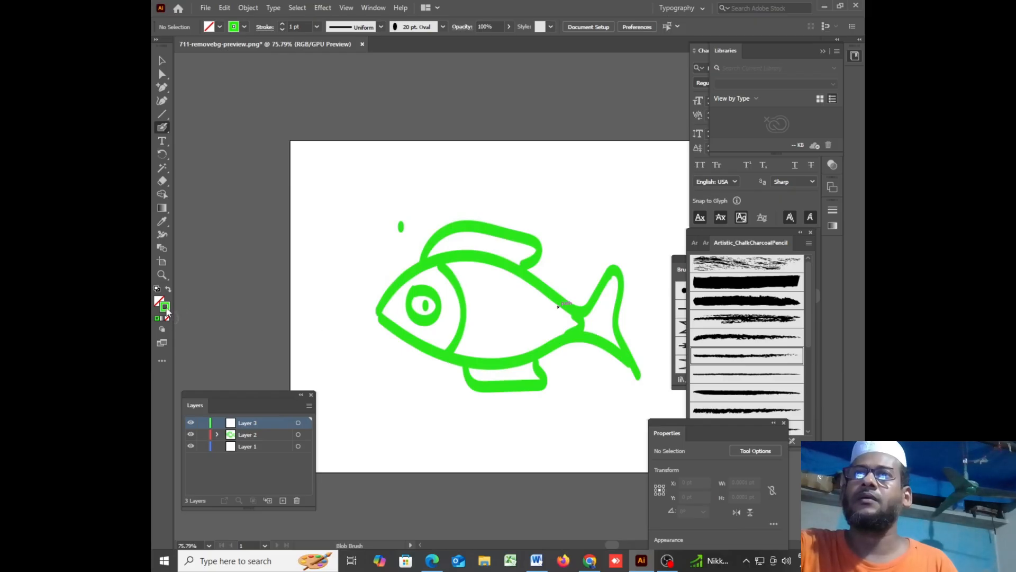
Try painting deep pink Blob Brush strokes around the inside edge of the fish's body on Layer 3, and undo the strokes and colour change
double_click(166, 309)
click(521, 214)
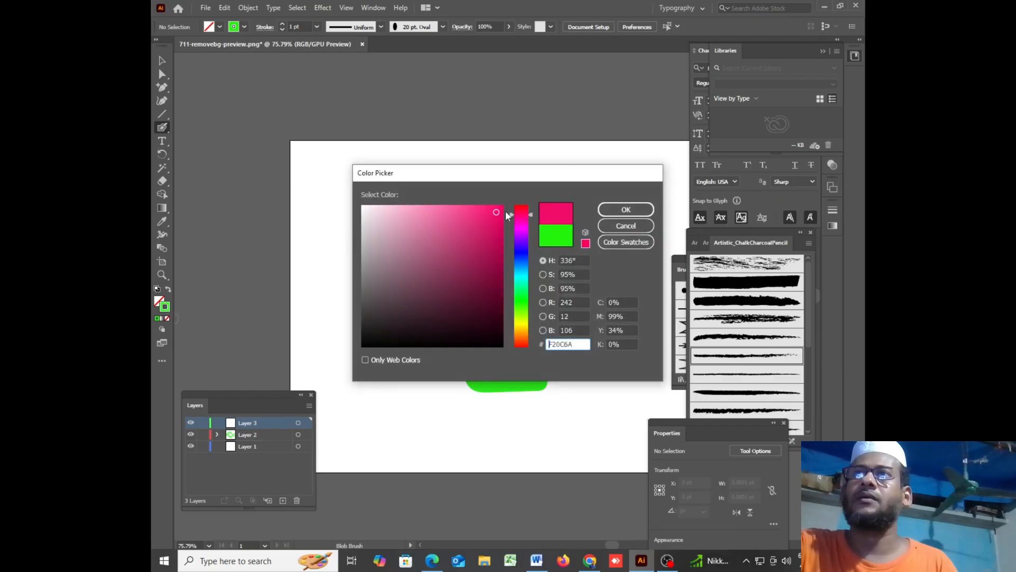
click(501, 224)
click(625, 210)
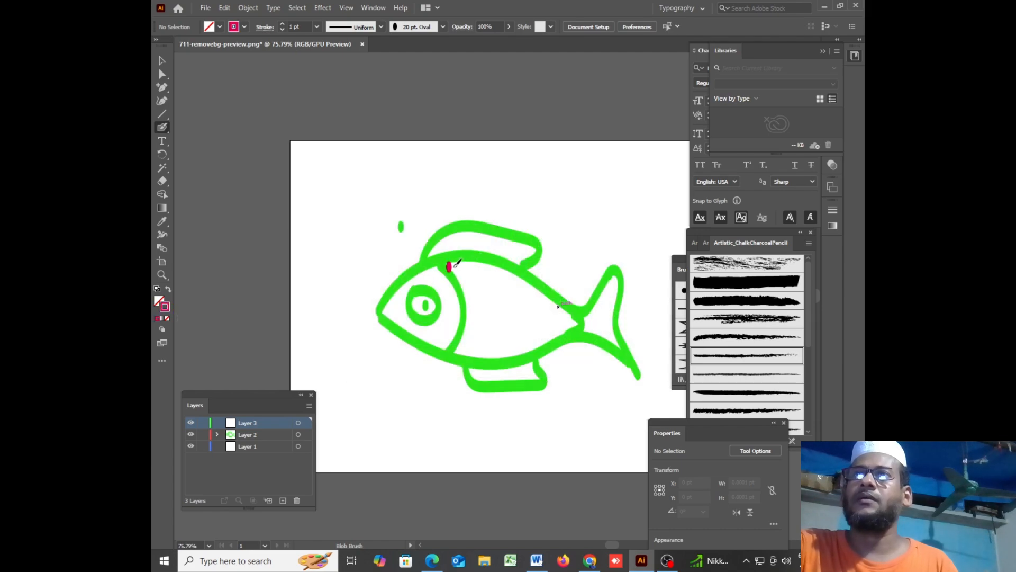
mouse_move(454, 264)
mouse_down()
mouse_move(501, 265)
mouse_move(579, 327)
mouse_move(464, 360)
mouse_up()
drag(464, 360, 451, 359)
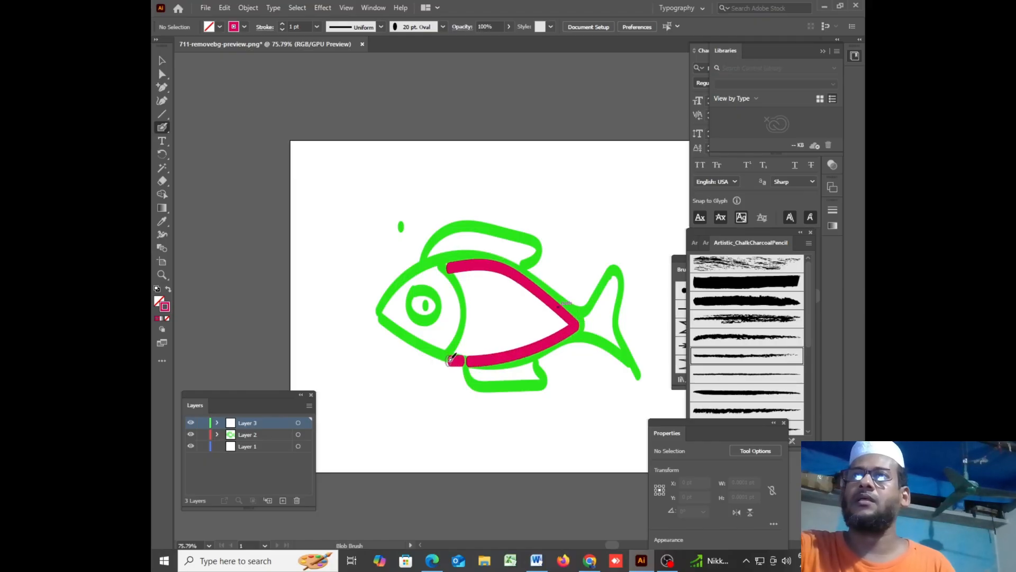
key(ctrl+z)
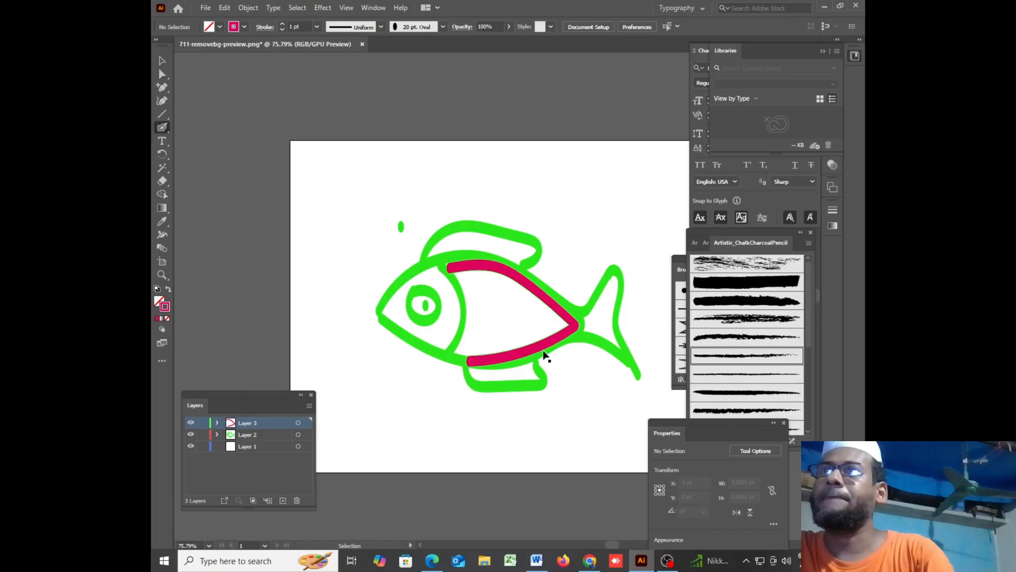
key(ctrl+z)
key(ctrl+z)
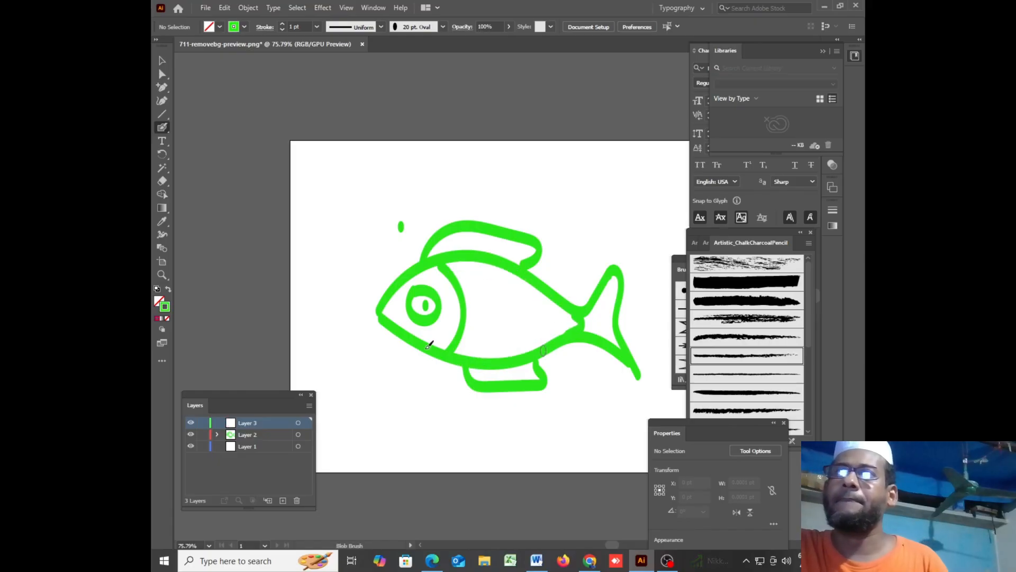
Make Layer 1 the active layer, try a green Blob Brush stroke along the inside of the fish's back, and undo the stroke
click(243, 446)
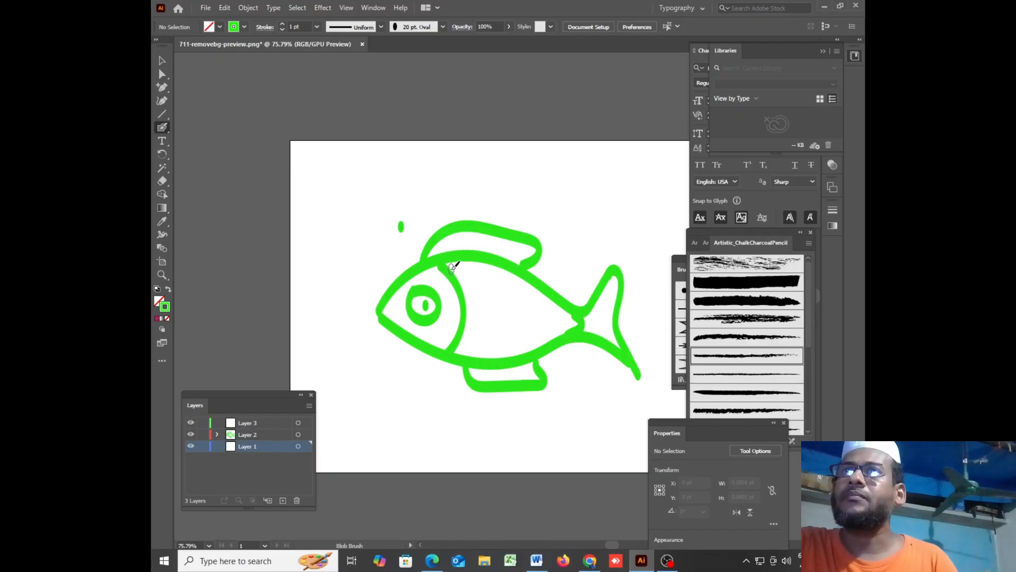
mouse_move(451, 268)
mouse_down()
mouse_move(482, 265)
mouse_move(509, 279)
mouse_up()
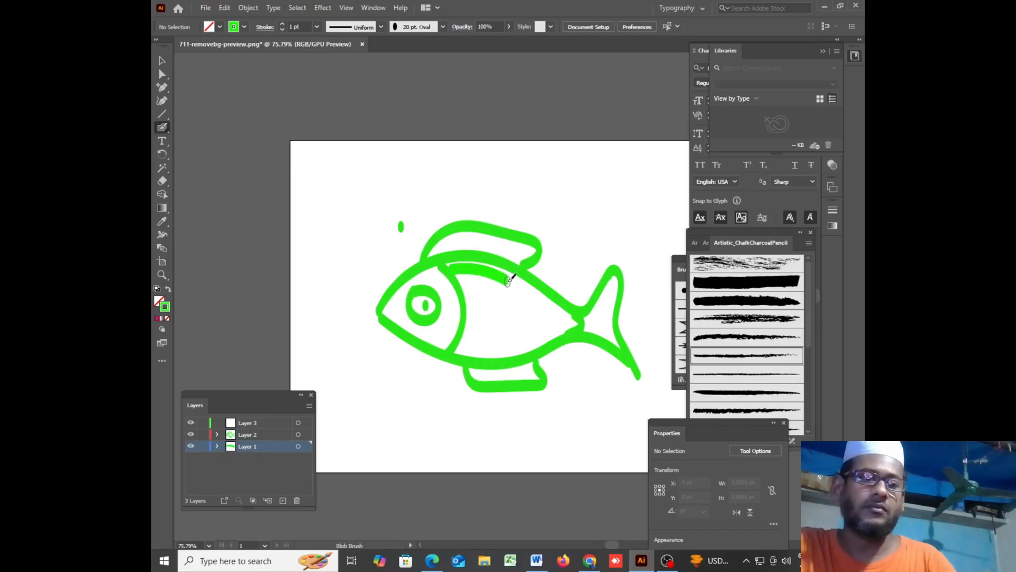
key(ctrl+z)
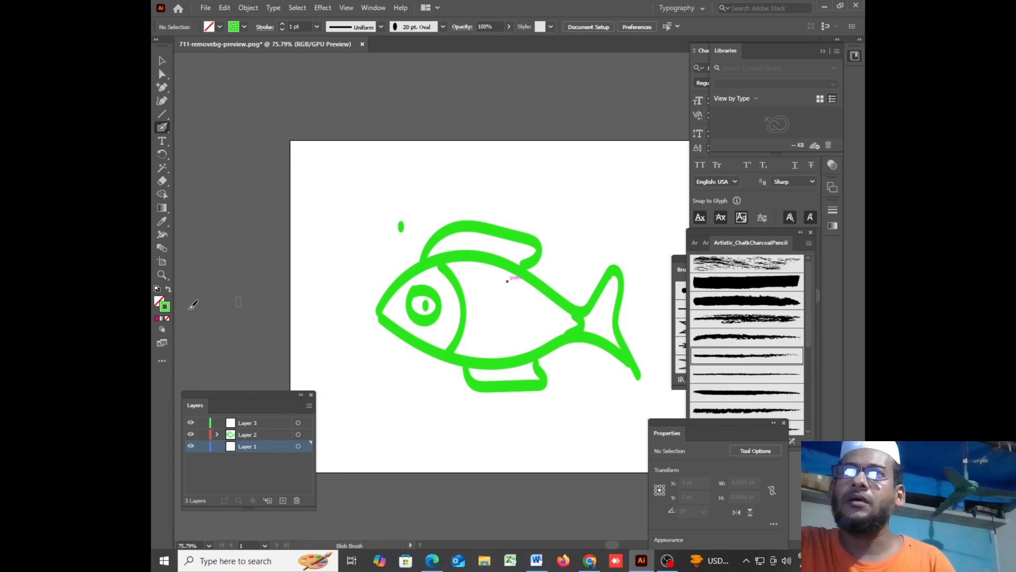
Set the stroke colour to red ED244B and paint the inside of the dorsal fin on Layer 1 with the Blob Brush
double_click(166, 311)
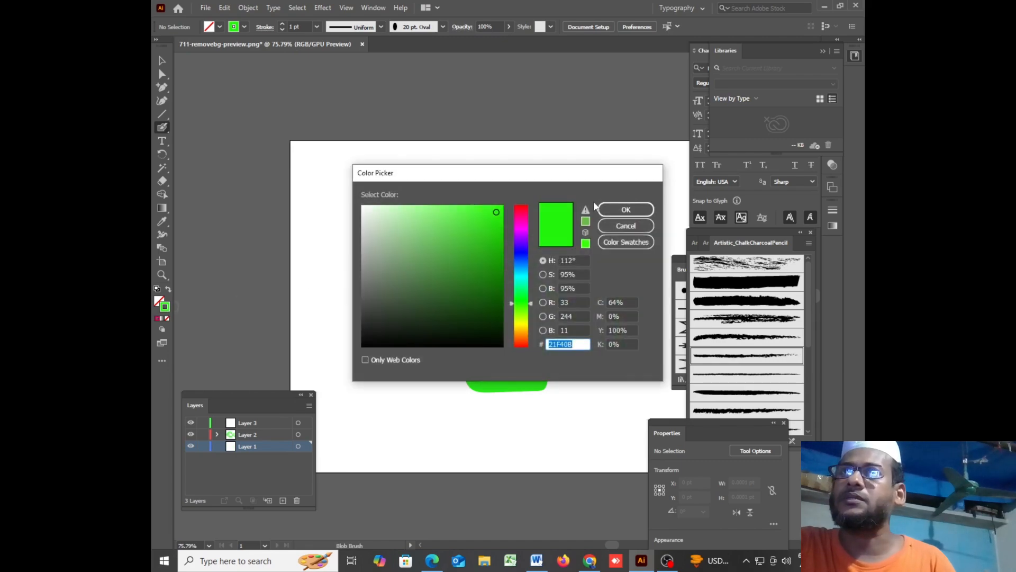
click(526, 209)
click(482, 215)
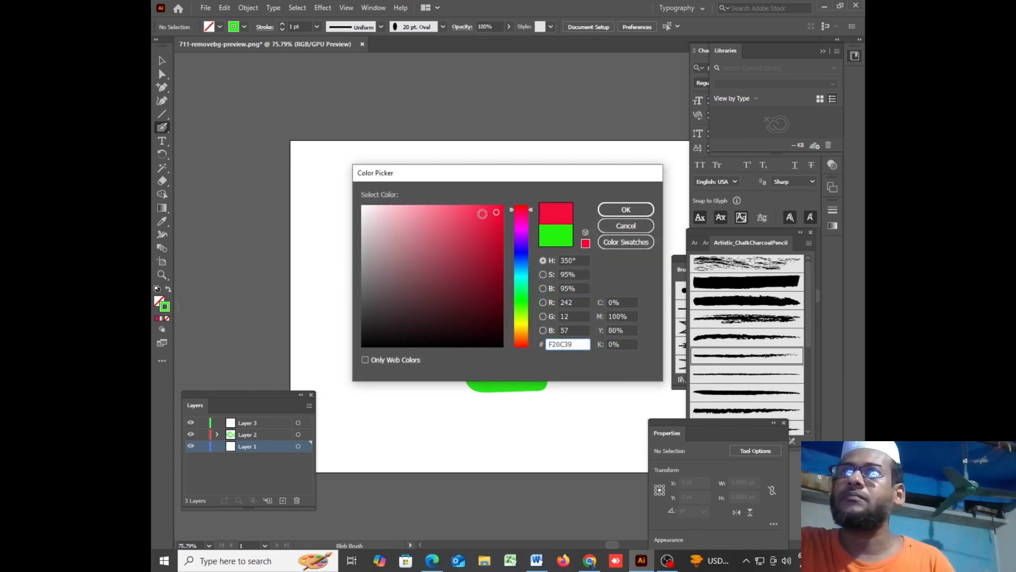
click(600, 211)
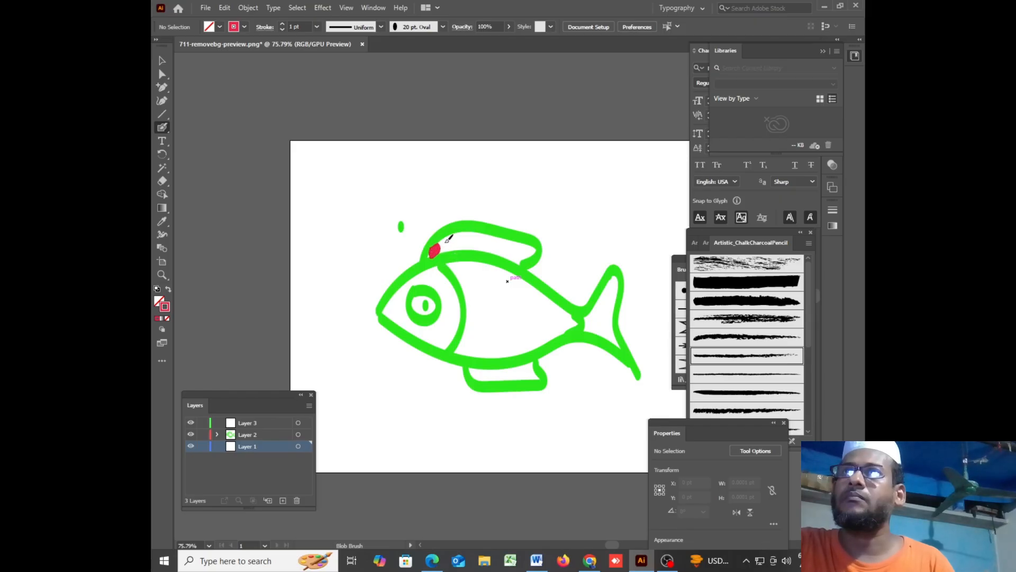
mouse_move(448, 240)
mouse_down()
mouse_move(480, 232)
mouse_move(538, 243)
mouse_move(513, 263)
mouse_move(430, 255)
mouse_move(490, 241)
mouse_move(510, 243)
mouse_move(472, 248)
mouse_move(530, 254)
mouse_up()
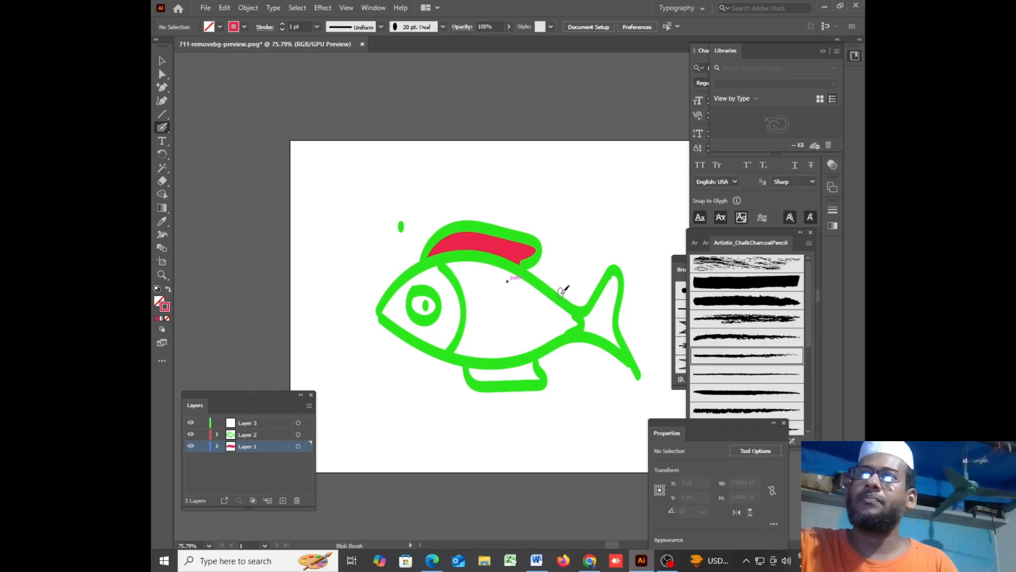
Paint the insides of the belly fin and the tail fin red with the Blob Brush
mouse_move(471, 371)
mouse_down()
mouse_move(514, 376)
mouse_move(477, 382)
mouse_move(536, 378)
mouse_move(506, 373)
mouse_move(538, 377)
mouse_up()
mouse_move(474, 375)
mouse_down()
mouse_move(509, 369)
mouse_move(472, 374)
mouse_move(534, 374)
mouse_up()
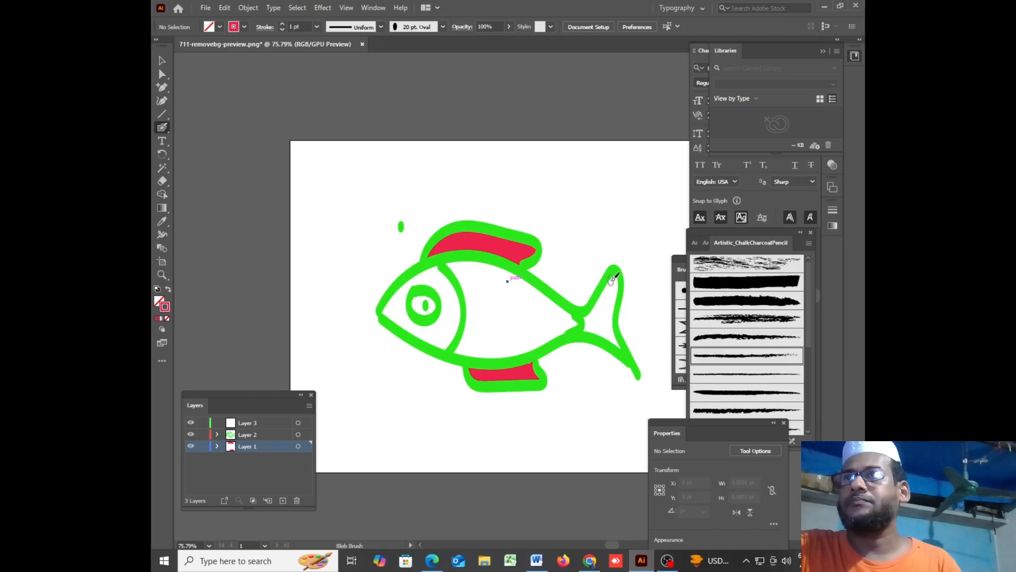
mouse_move(614, 277)
mouse_down()
mouse_move(587, 326)
mouse_move(606, 328)
mouse_move(615, 342)
mouse_move(586, 337)
mouse_move(625, 342)
mouse_up()
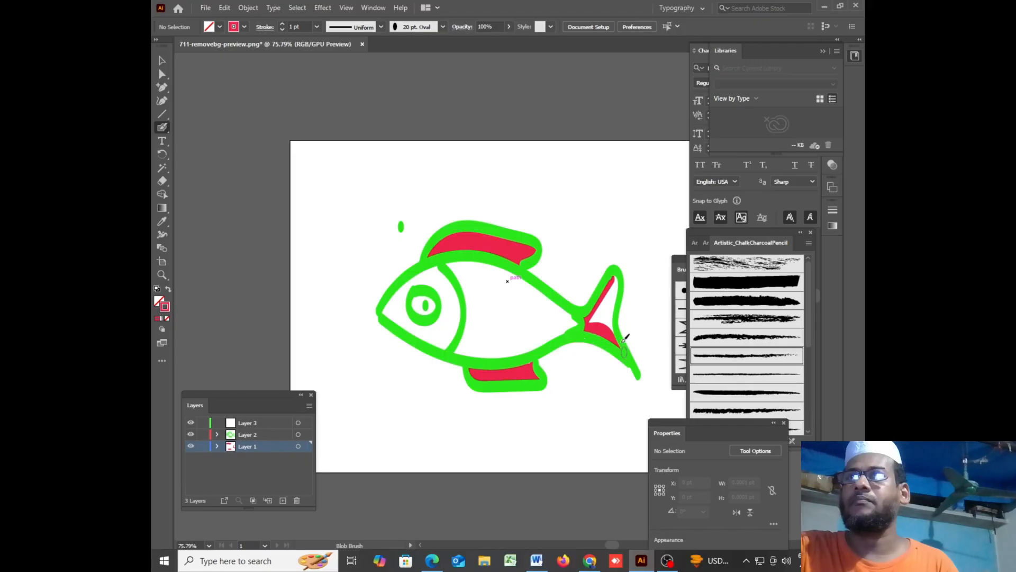
mouse_move(610, 304)
mouse_down()
mouse_move(616, 277)
mouse_move(616, 331)
mouse_up()
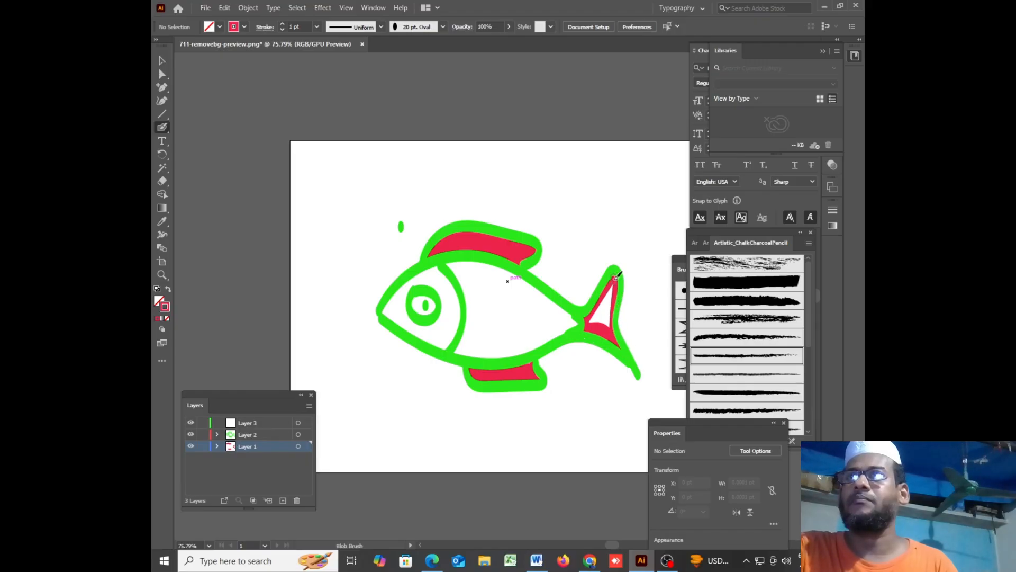
mouse_move(610, 294)
mouse_down()
mouse_move(608, 328)
mouse_move(602, 312)
mouse_move(589, 328)
mouse_move(601, 326)
mouse_move(604, 304)
mouse_move(604, 316)
mouse_move(614, 314)
mouse_move(597, 308)
mouse_move(604, 289)
mouse_move(618, 304)
mouse_move(615, 273)
mouse_move(606, 304)
mouse_up()
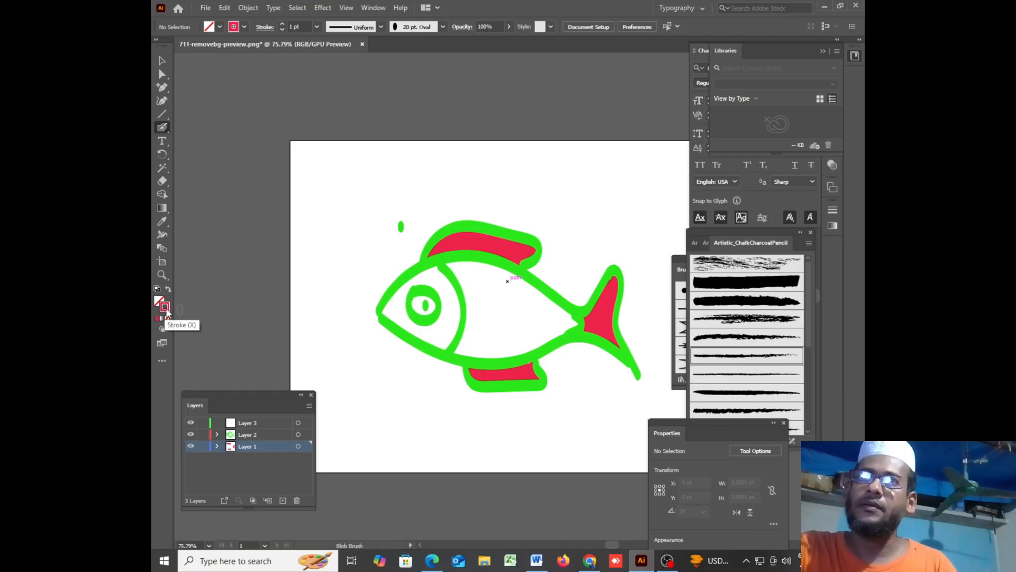
Set the stroke colour to golden yellow D8B316 and fill the fish's body between the gill line and tail with Blob Brush strokes
double_click(167, 313)
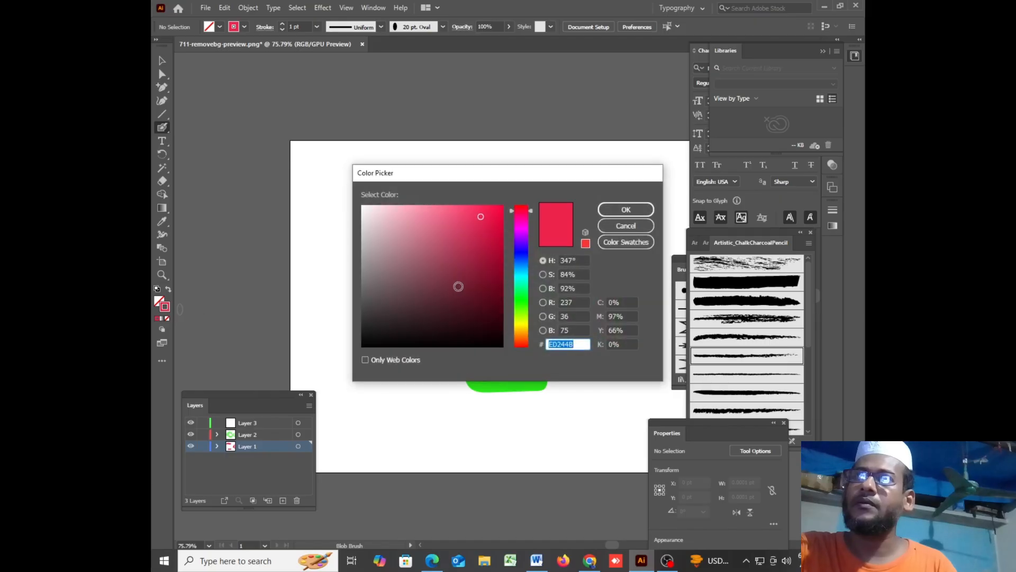
click(521, 277)
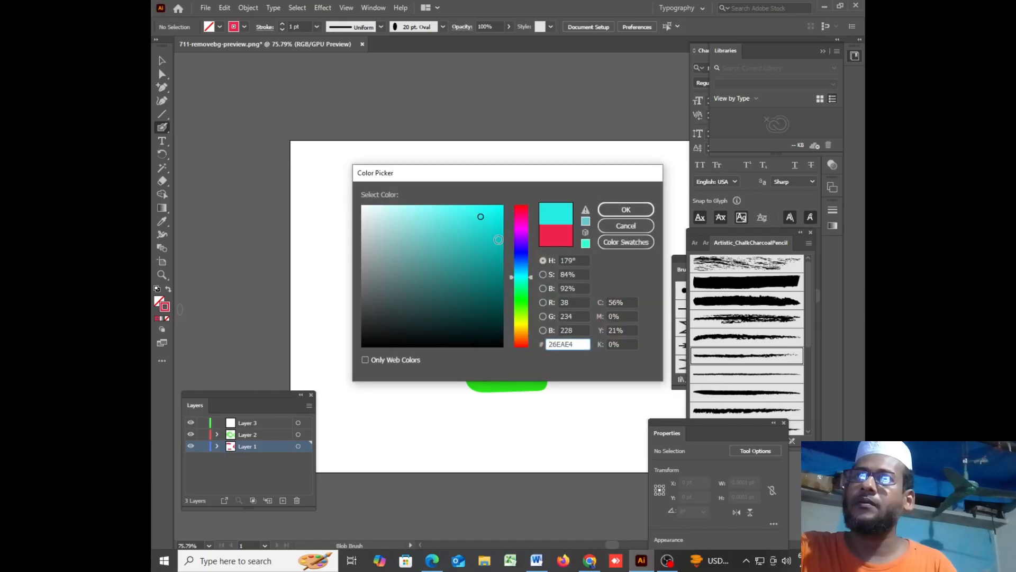
click(522, 330)
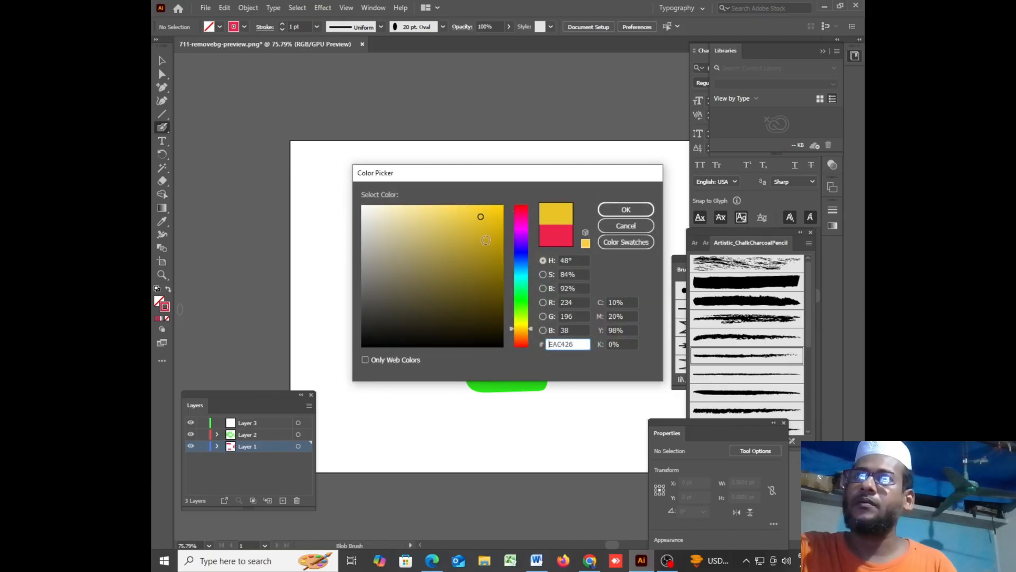
click(490, 226)
click(625, 209)
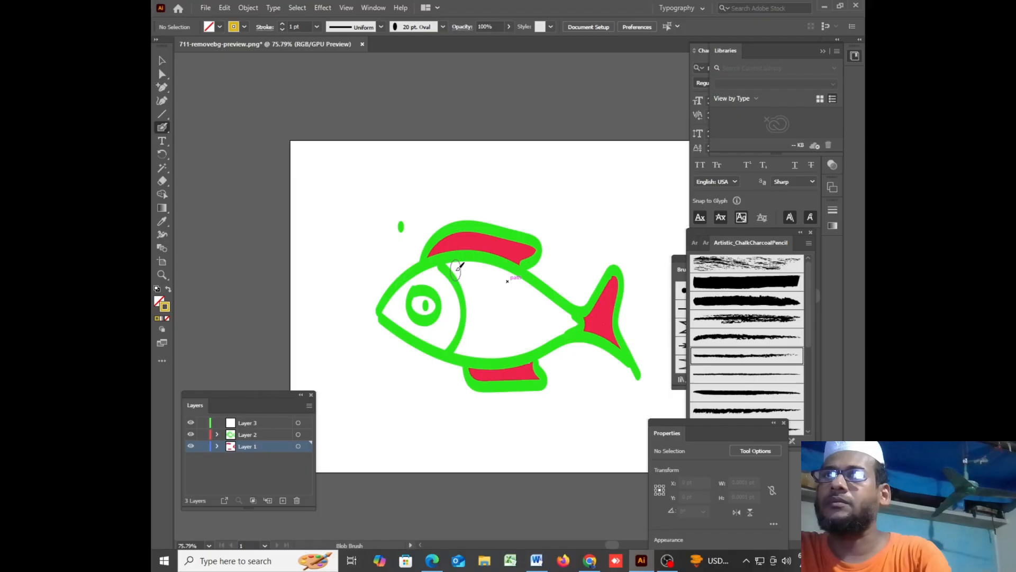
mouse_move(456, 269)
mouse_down()
mouse_move(573, 315)
mouse_move(531, 340)
mouse_move(456, 351)
mouse_up()
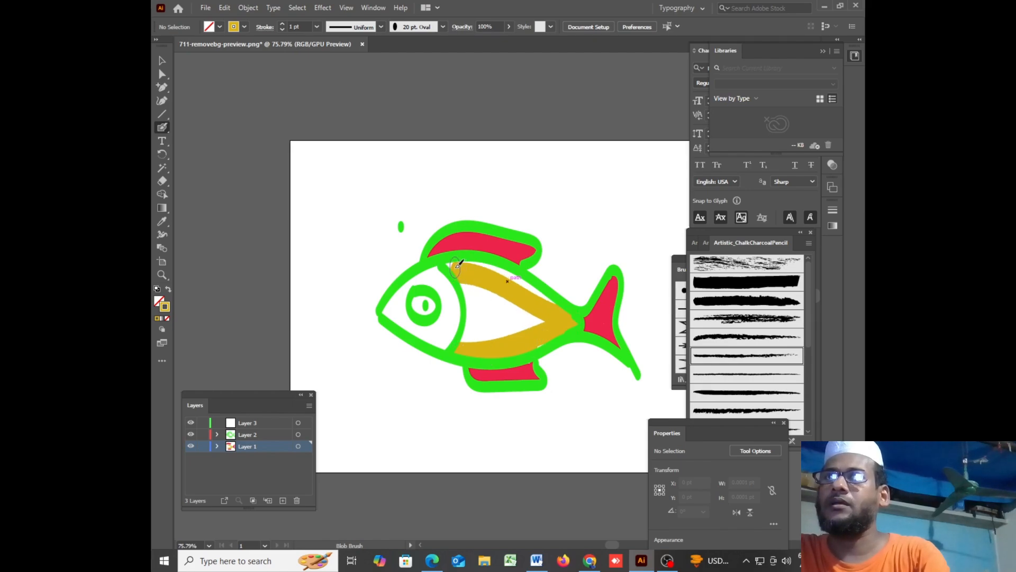
mouse_move(459, 263)
mouse_down()
mouse_move(450, 259)
mouse_move(511, 272)
mouse_move(553, 298)
mouse_up()
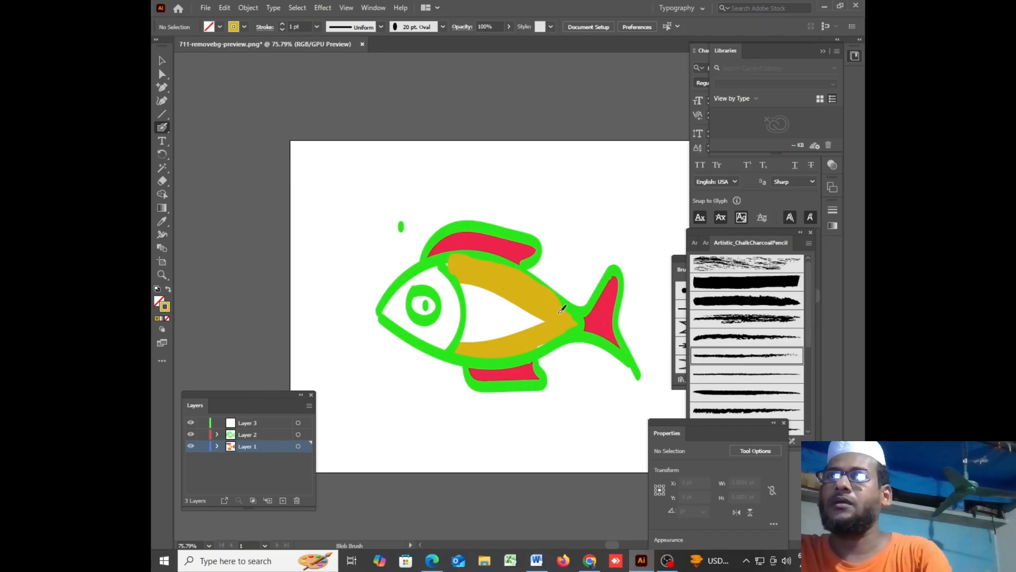
mouse_move(469, 284)
mouse_down()
mouse_move(529, 314)
mouse_move(488, 318)
mouse_move(465, 306)
mouse_move(468, 289)
mouse_move(464, 337)
mouse_move(526, 321)
mouse_move(479, 314)
mouse_move(551, 325)
mouse_move(491, 310)
mouse_move(480, 278)
mouse_move(524, 305)
mouse_move(509, 306)
mouse_move(533, 343)
mouse_move(569, 324)
mouse_move(562, 309)
mouse_move(559, 336)
mouse_up()
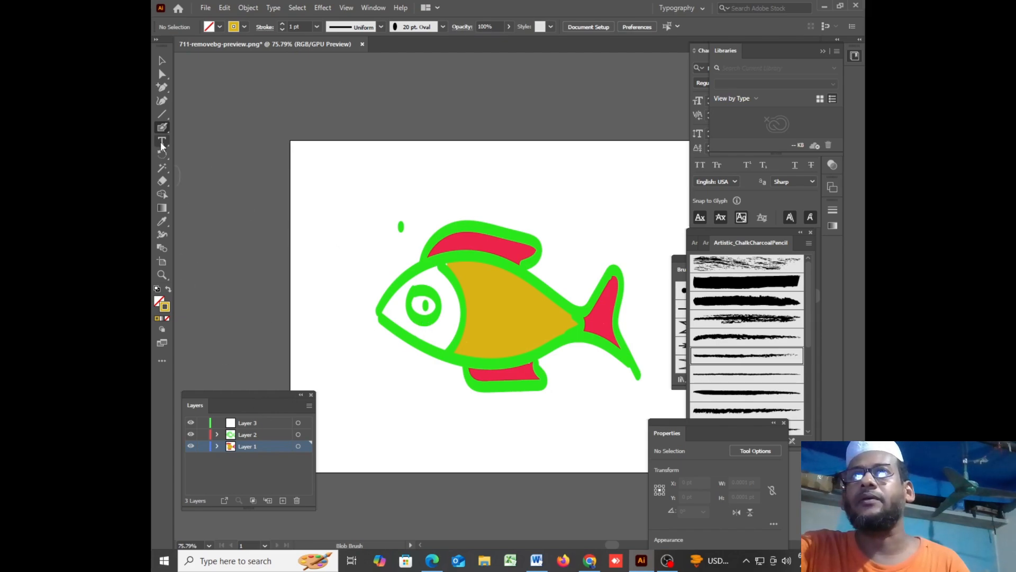
Set the stroke colour to magenta E718ED
double_click(165, 307)
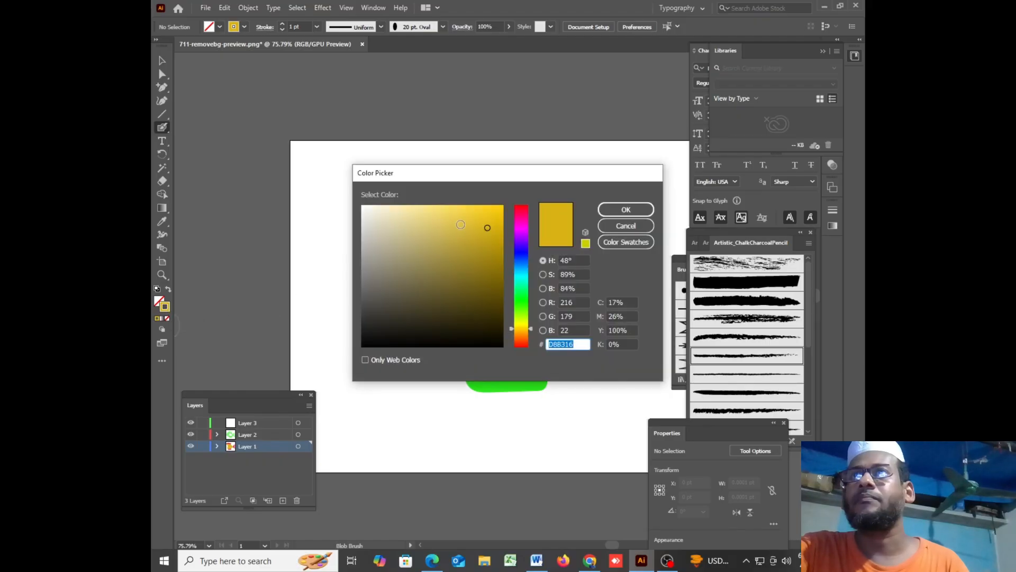
click(522, 252)
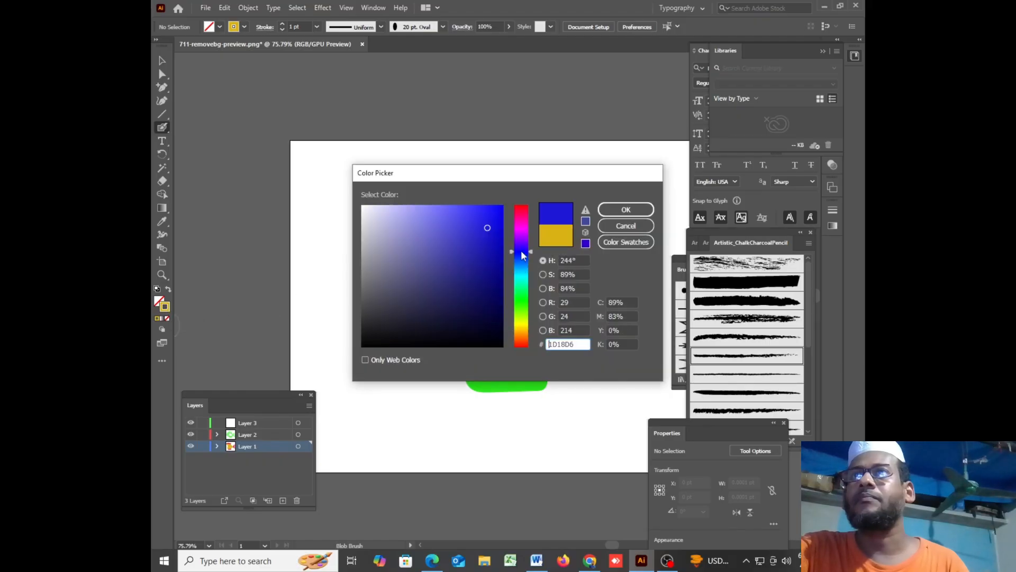
click(526, 336)
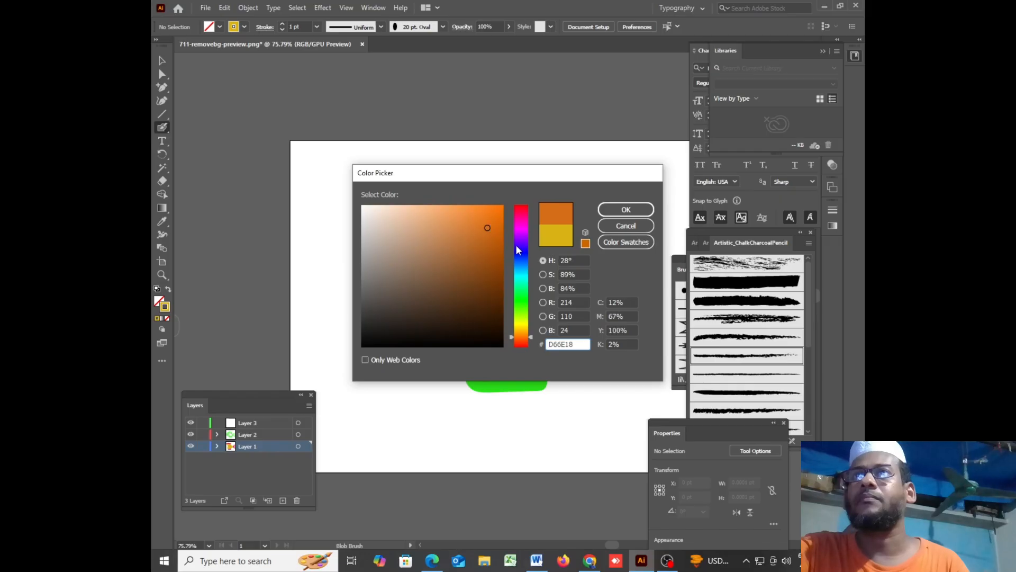
click(519, 229)
click(489, 215)
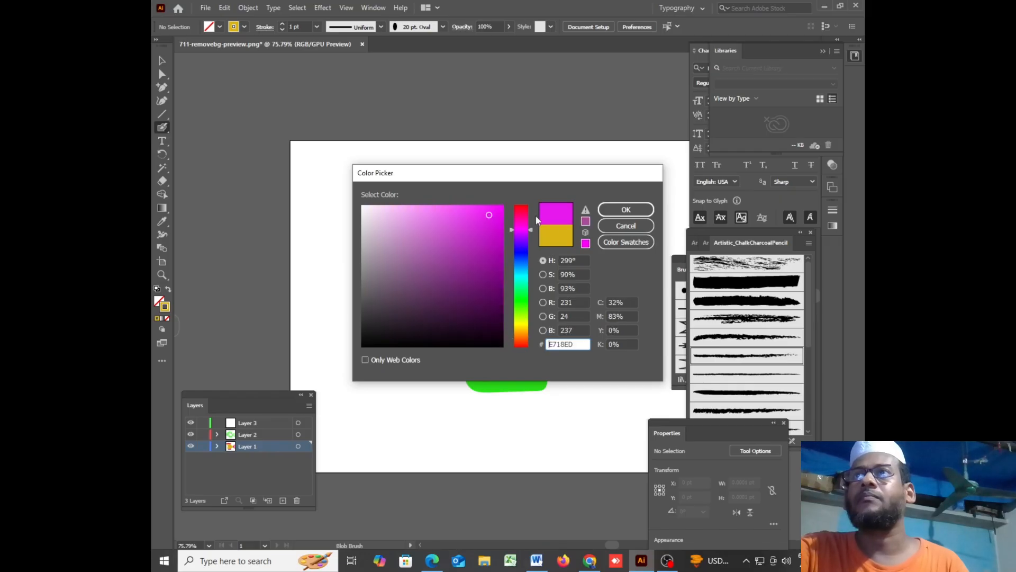
click(619, 211)
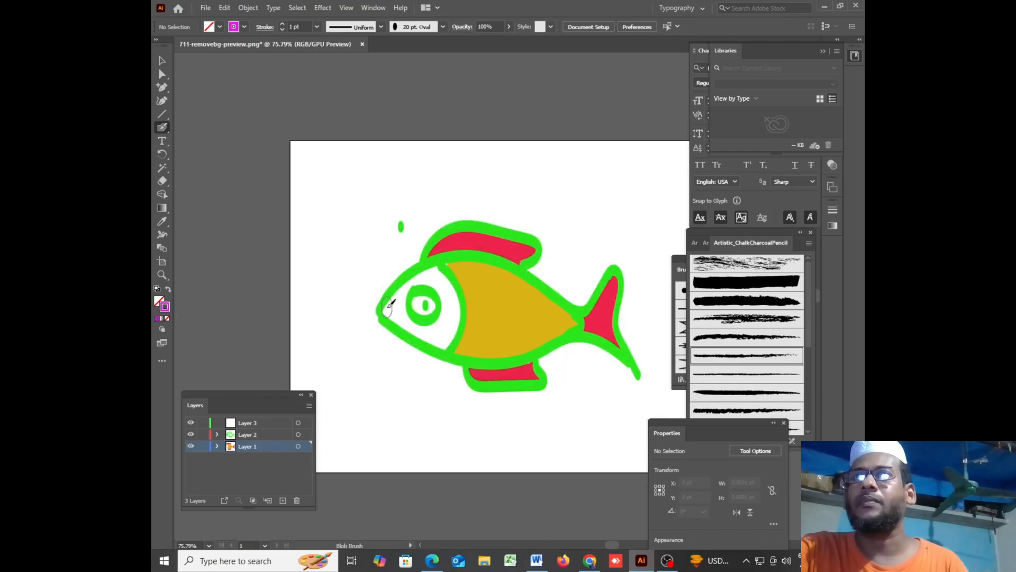
Paint the fish's head in front of the gill line and the inside of the eye ring magenta on Layer 1 with the Blob Brush
mouse_move(387, 311)
mouse_down()
mouse_move(427, 276)
mouse_move(447, 291)
mouse_move(448, 335)
mouse_move(392, 316)
mouse_move(428, 296)
mouse_move(415, 310)
mouse_move(433, 307)
mouse_move(395, 315)
mouse_move(427, 303)
mouse_move(434, 265)
mouse_move(445, 268)
mouse_move(453, 337)
mouse_up()
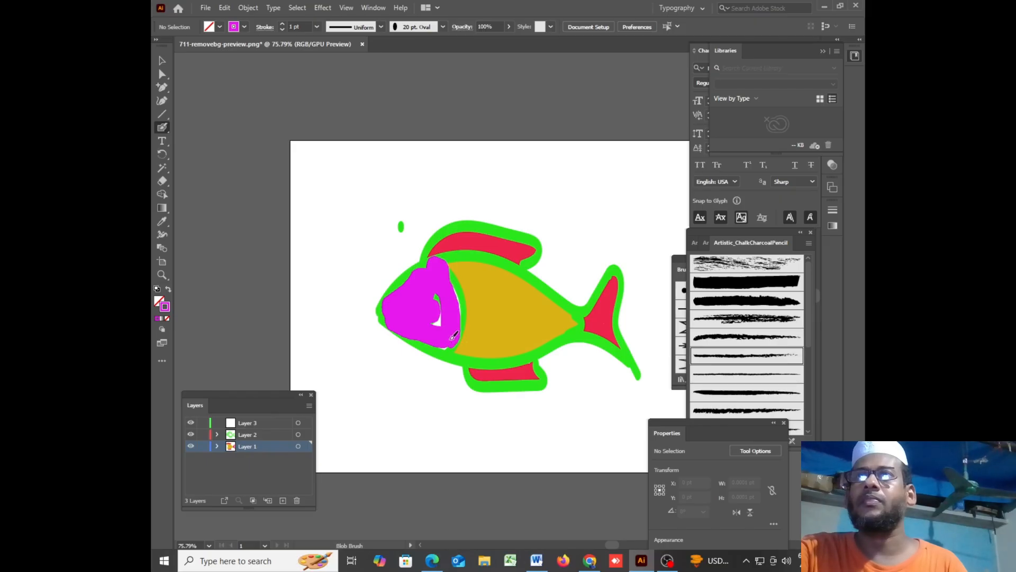
key(ctrl+z)
key(ctrl+z)
key(ctrl+z)
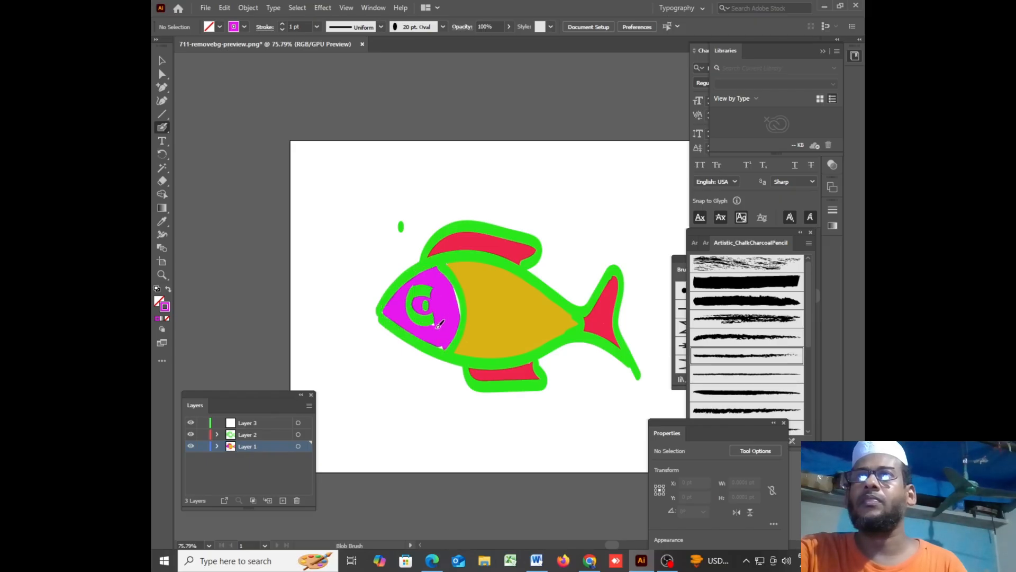
mouse_move(451, 310)
mouse_down()
mouse_move(446, 272)
mouse_move(457, 298)
mouse_move(448, 338)
mouse_move(429, 336)
mouse_up()
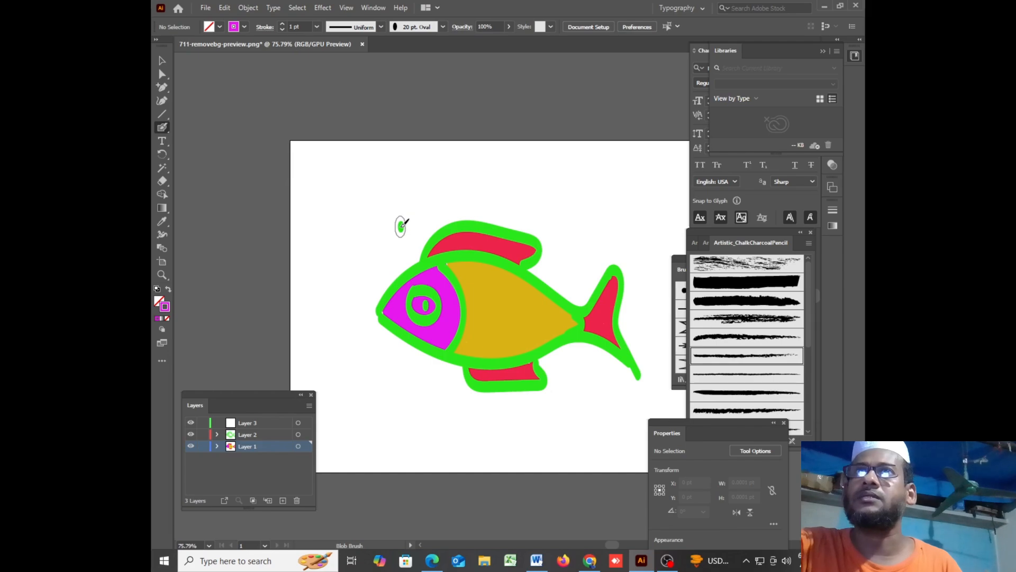
Delete the stray green dot above the fish's head
click(162, 61)
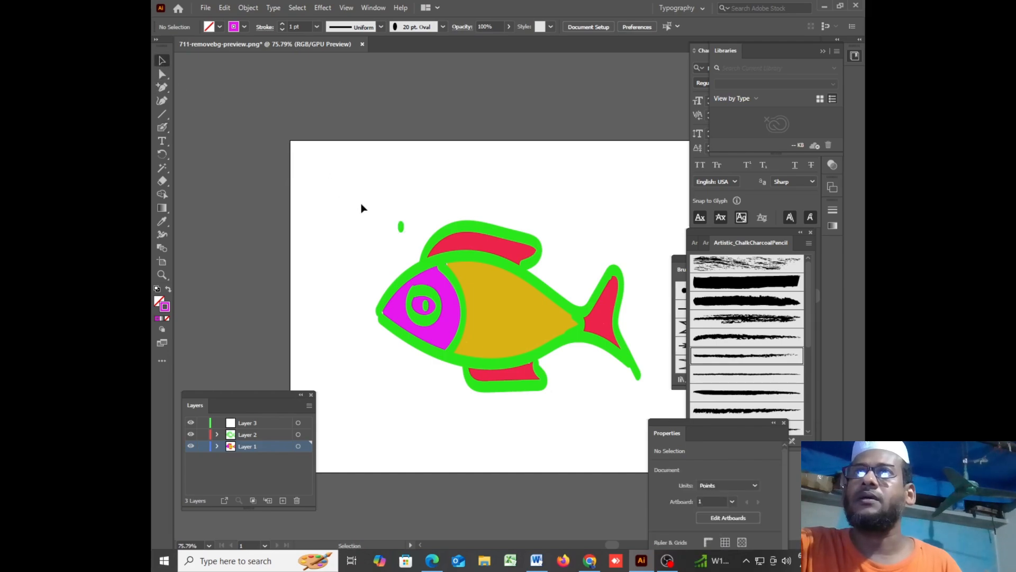
click(403, 226)
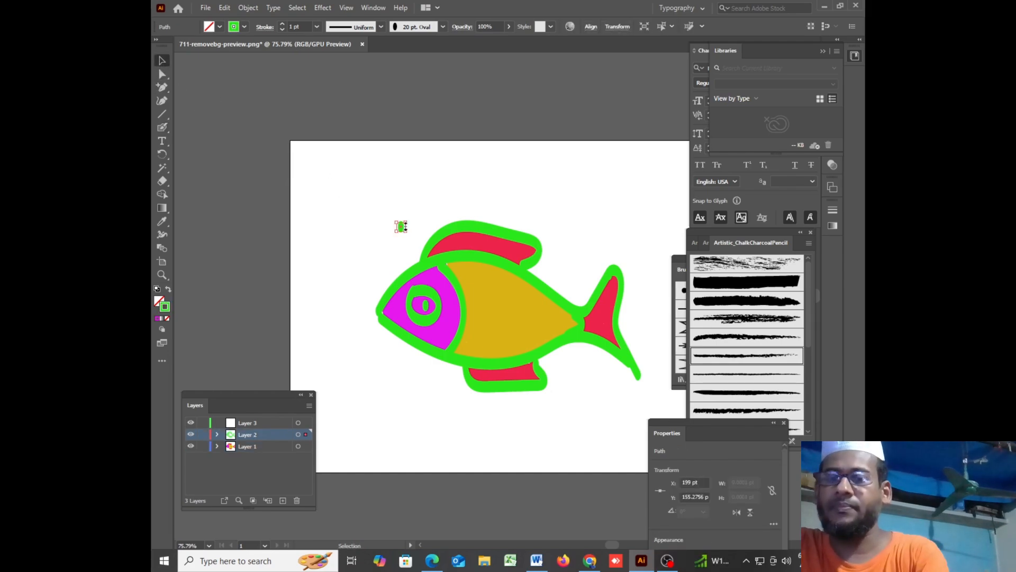
key(Delete)
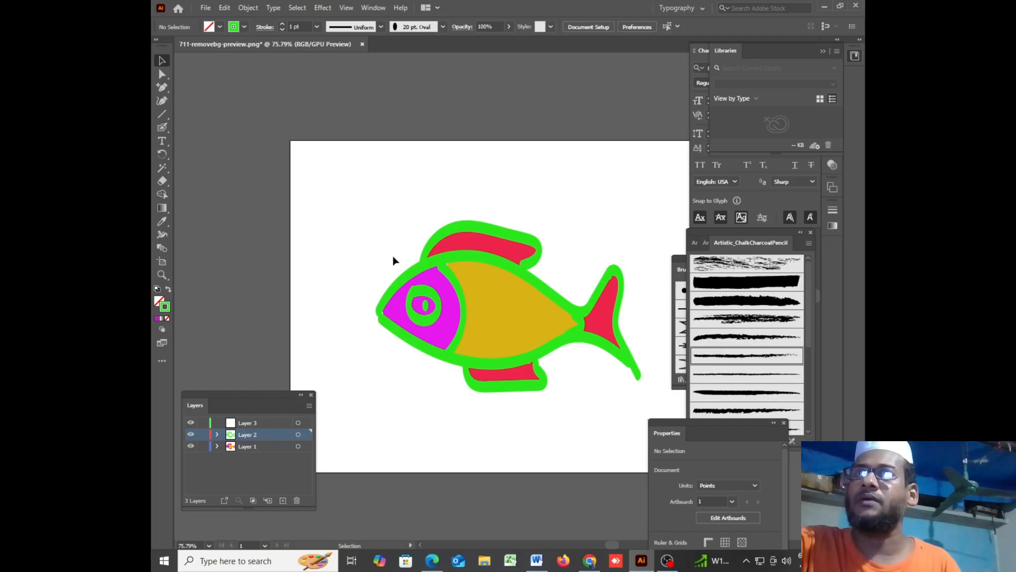
Select the whole fish, outline and coloured parts together, move it slightly up and to the left on the artboard, and deselect it
drag(396, 242, 630, 429)
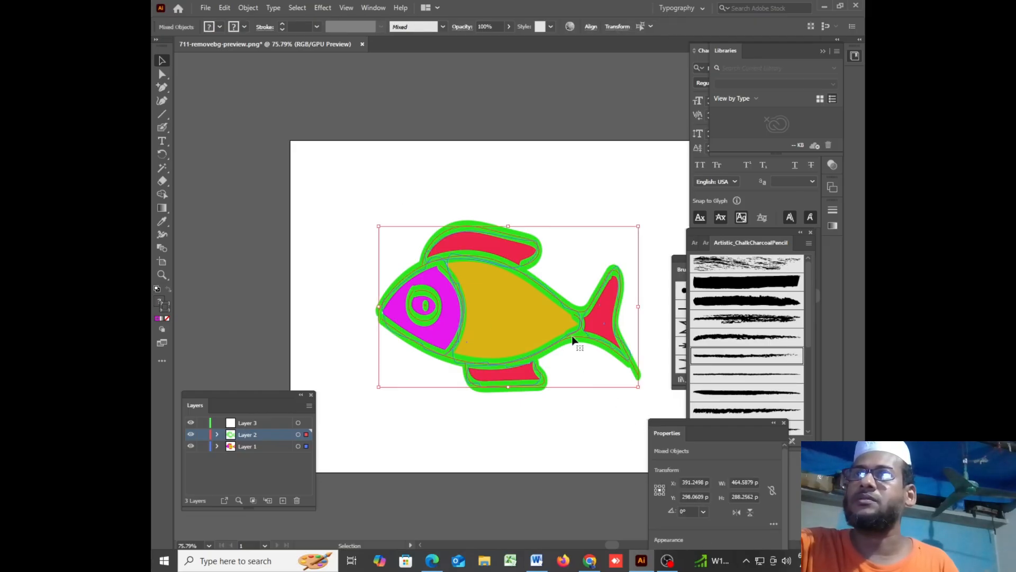
drag(557, 334, 534, 321)
click(597, 408)
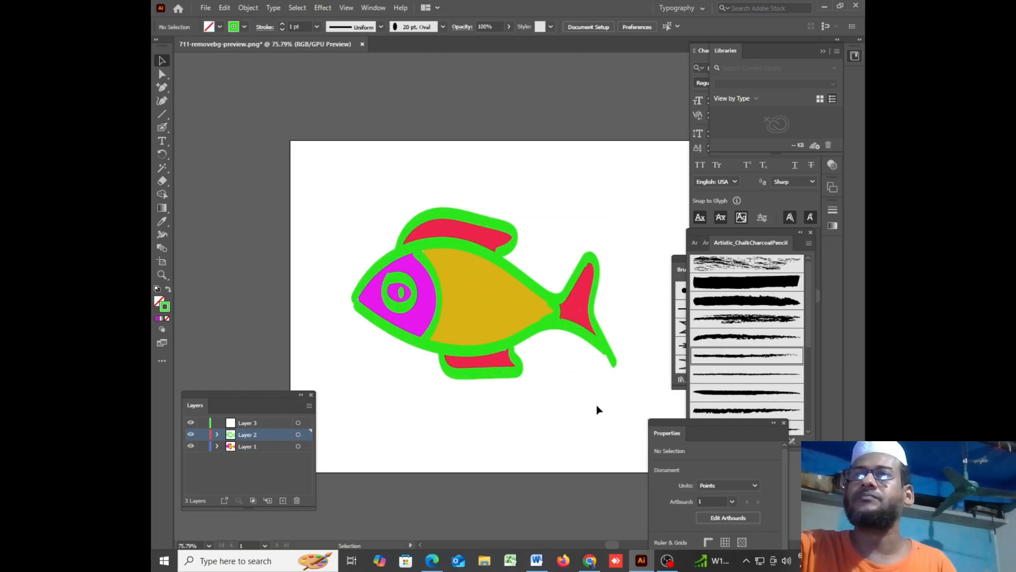